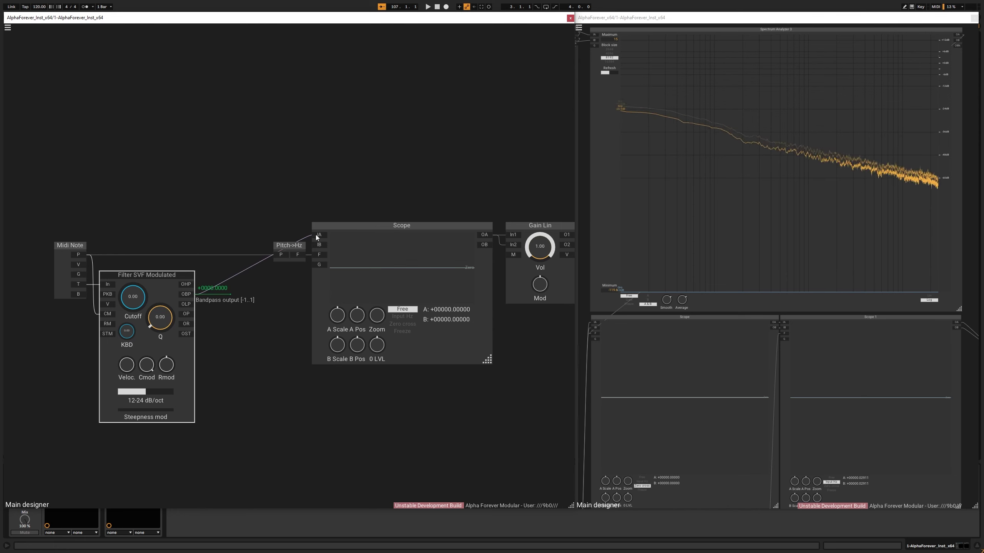
# Move the Midi Note and SVF filter modules up to line the filter's bandpass output with the scope's first input, and reposition Pitch->Hz.
pyautogui.moveTo(29, 220); pyautogui.dragTo(219, 477)
pyautogui.click(184, 294)
pyautogui.moveTo(267, 298); pyautogui.dragTo(270, 296)
pyautogui.click(281, 255)
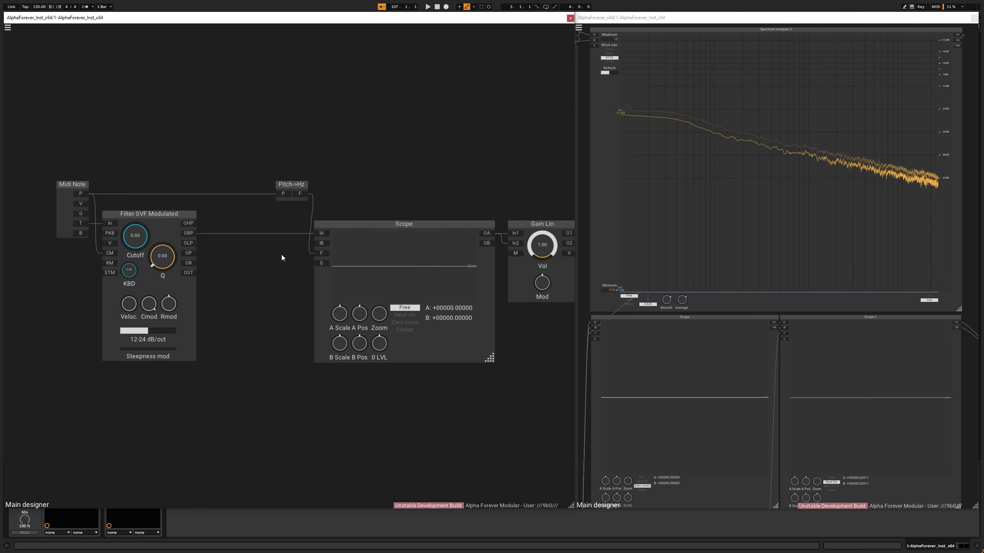
pyautogui.moveTo(297, 186); pyautogui.dragTo(290, 185)
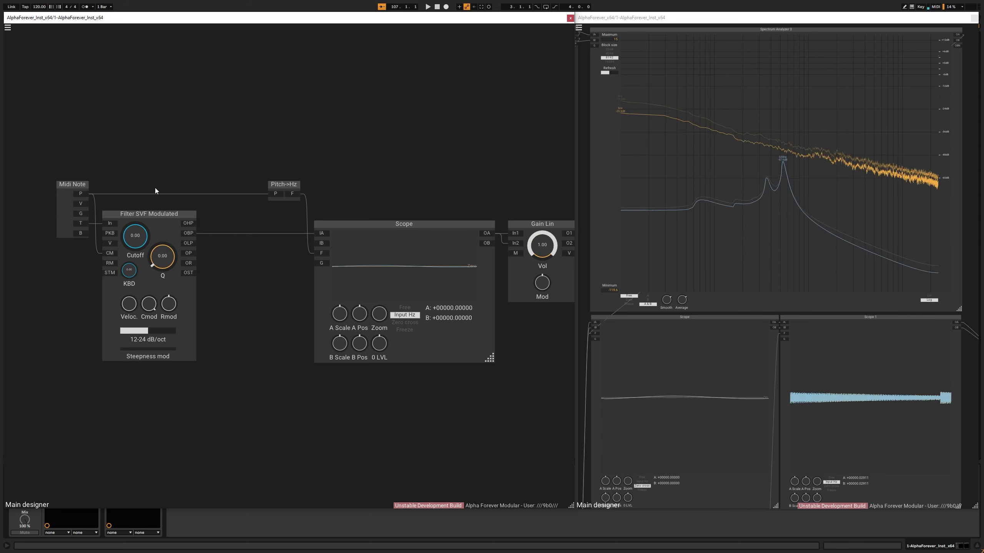
# Move the SVF filter away from Midi Note and insert an Env. follower Modulated module on the trigger cable into the filter.
pyautogui.moveTo(141, 215); pyautogui.dragTo(235, 215)
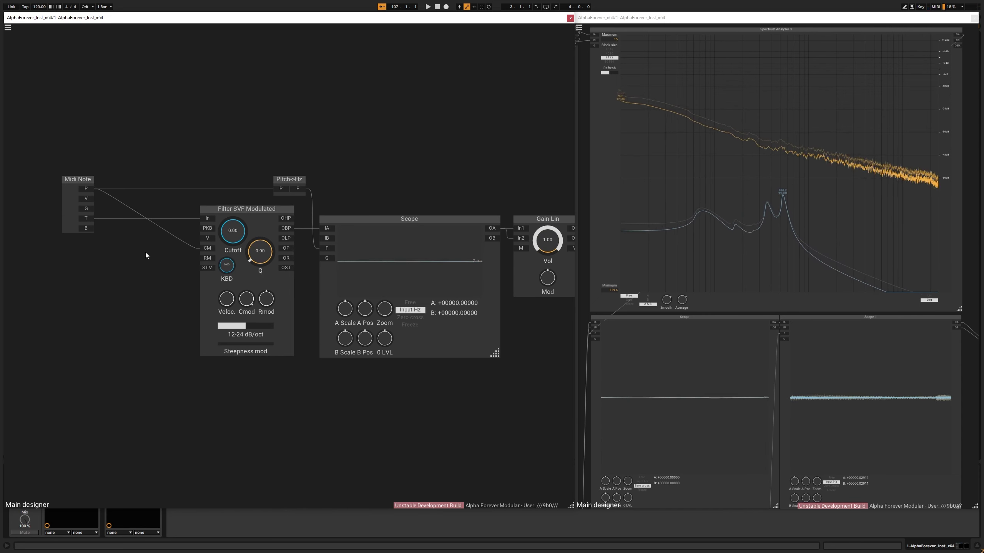
pyautogui.scroll(2, 140, 246)
pyautogui.rightClick(217, 213)
pyautogui.write('env')
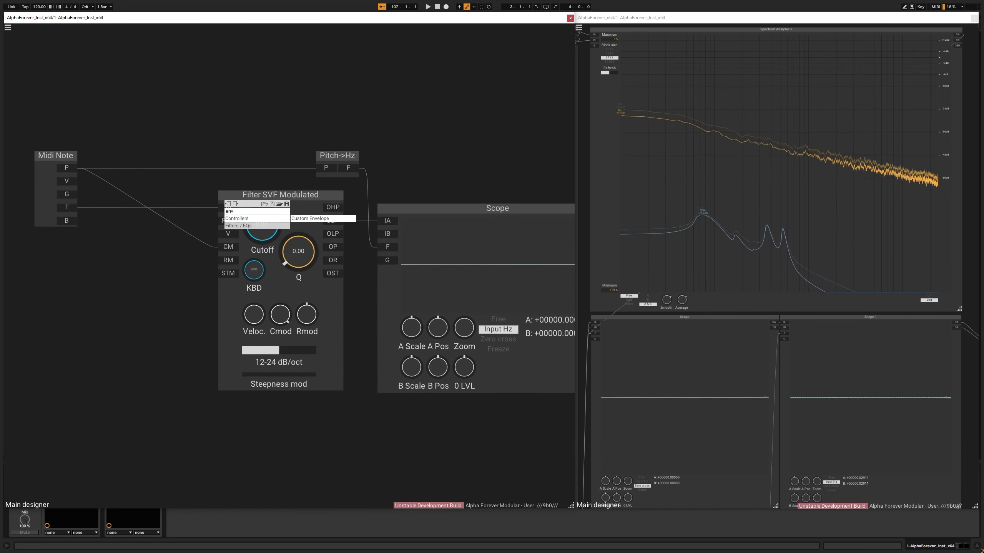
pyautogui.moveTo(271, 225)
pyautogui.click(316, 233)
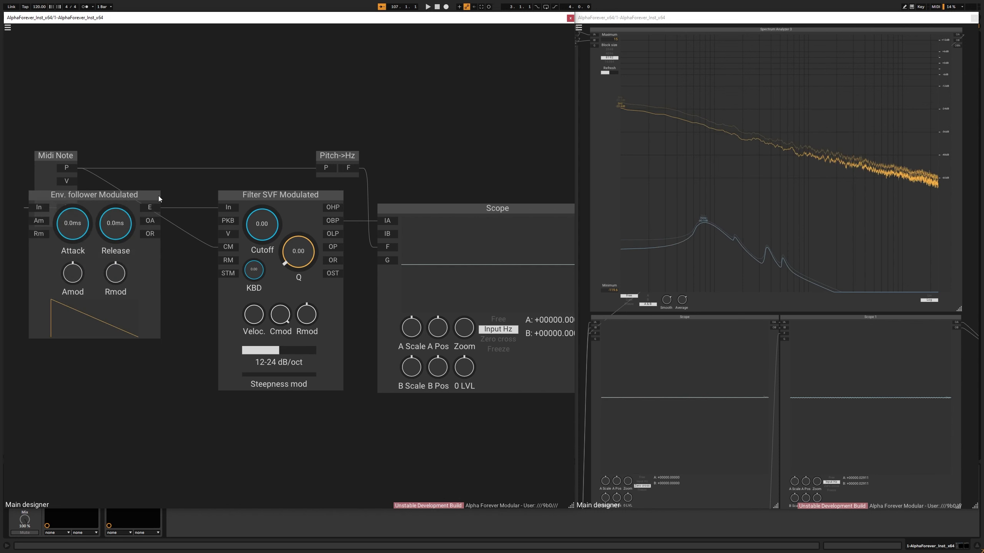
pyautogui.moveTo(159, 195); pyautogui.dragTo(191, 198)
pyautogui.moveTo(256, 171); pyautogui.dragTo(288, 168)
# Connect Midi Note's pitch output to the envelope follower's Rm input through a Pitch->ms module, and space the modules apart.
pyautogui.moveTo(148, 153); pyautogui.dragTo(160, 231)
pyautogui.click(148, 142)
pyautogui.rightClick(161, 231)
pyautogui.write('pitch')
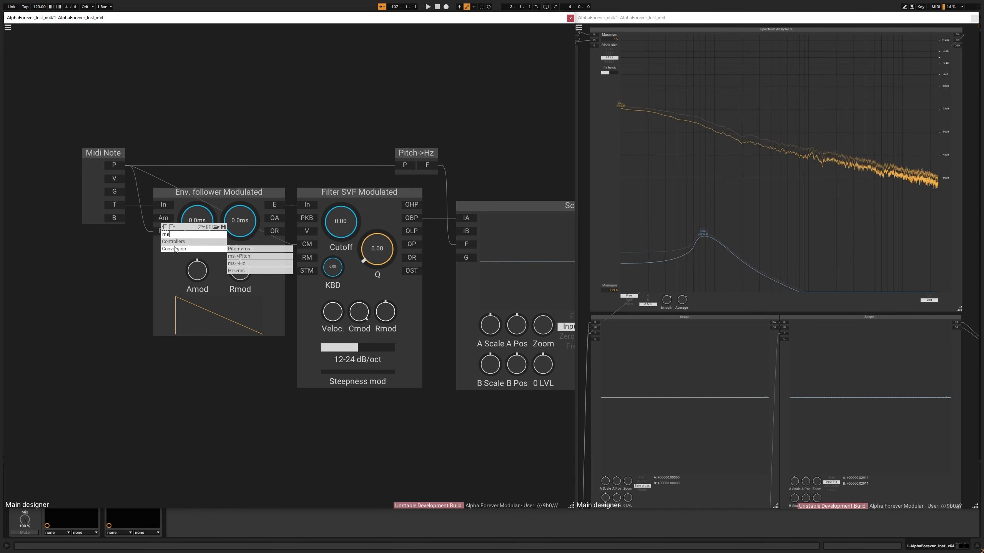
pyautogui.click(240, 247)
pyautogui.moveTo(76, 219); pyautogui.dragTo(117, 223)
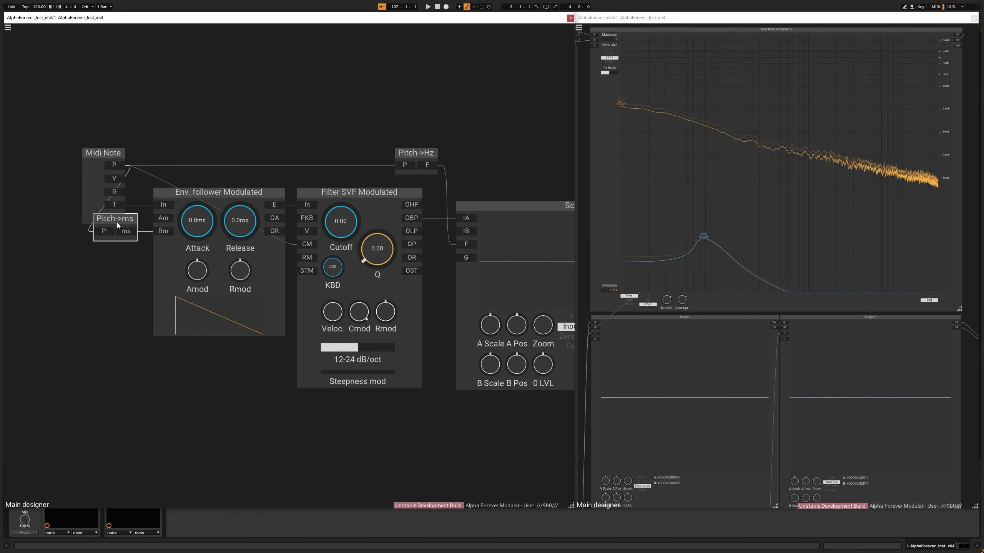
pyautogui.moveTo(103, 157); pyautogui.dragTo(61, 153)
pyautogui.scroll(-3, 110, 151)
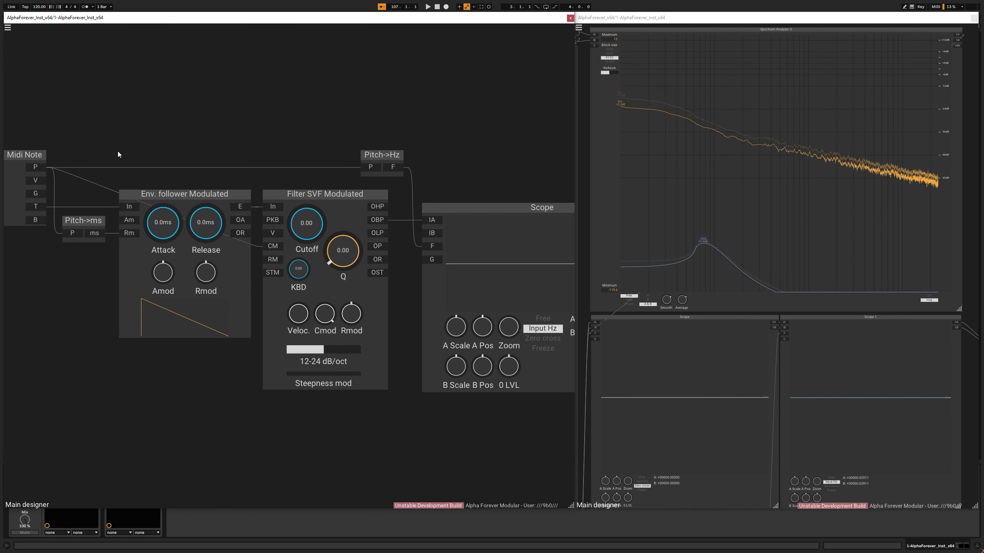
# Move the scope, gain and output modules further from the SVF filter to open up space after it.
pyautogui.moveTo(249, 231); pyautogui.dragTo(574, 391)
pyautogui.hscroll(5, 307, 137)
pyautogui.click(227, 182)
pyautogui.scroll(-2, 214, 172)
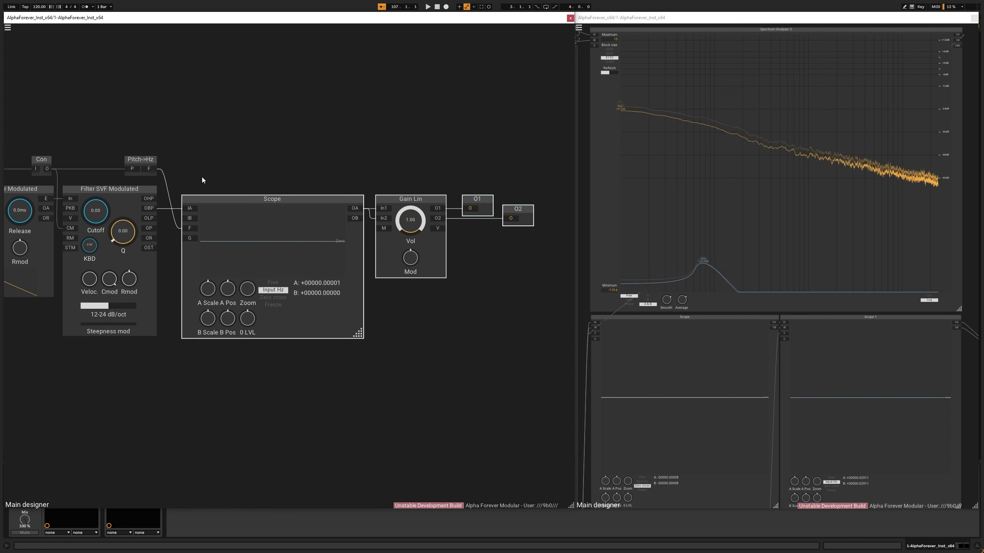
pyautogui.moveTo(198, 196); pyautogui.dragTo(252, 197)
pyautogui.click(252, 196)
pyautogui.scroll(3, 186, 214)
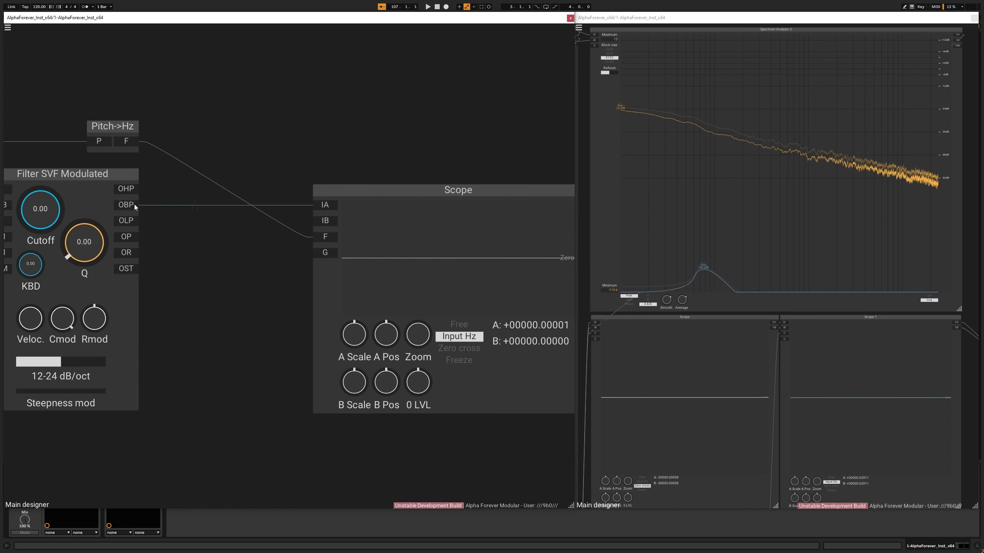
# Insert a Mul module between the filter's bandpass output and the scope, with a constant of 0.5 on its B input.
pyautogui.rightClick(133, 205)
pyautogui.write('mu')
pyautogui.click(214, 215)
pyautogui.moveTo(218, 195); pyautogui.dragTo(256, 195)
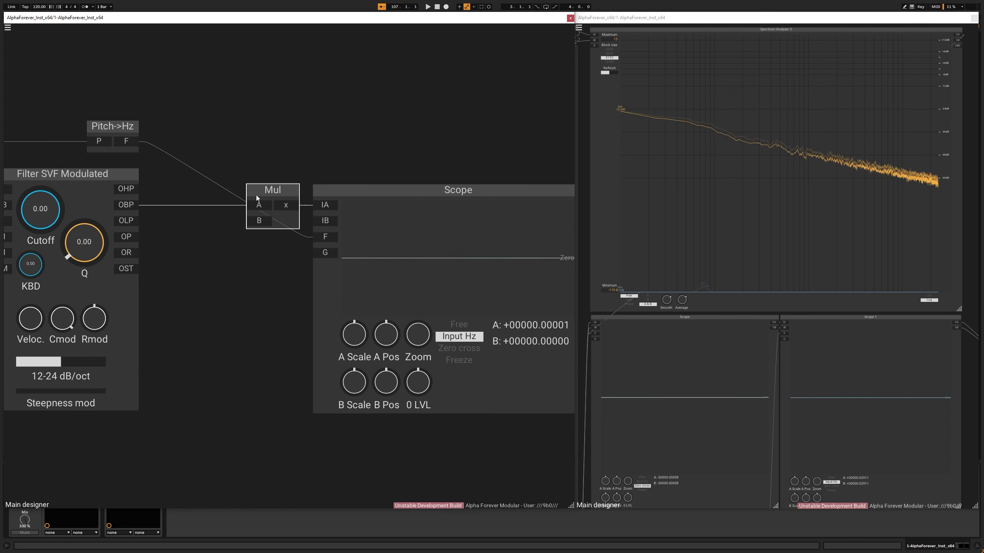
pyautogui.doubleClick(256, 220)
pyautogui.click(174, 203)
pyautogui.moveTo(176, 205); pyautogui.dragTo(205, 205)
pyautogui.write('0.5')
pyautogui.click(177, 288)
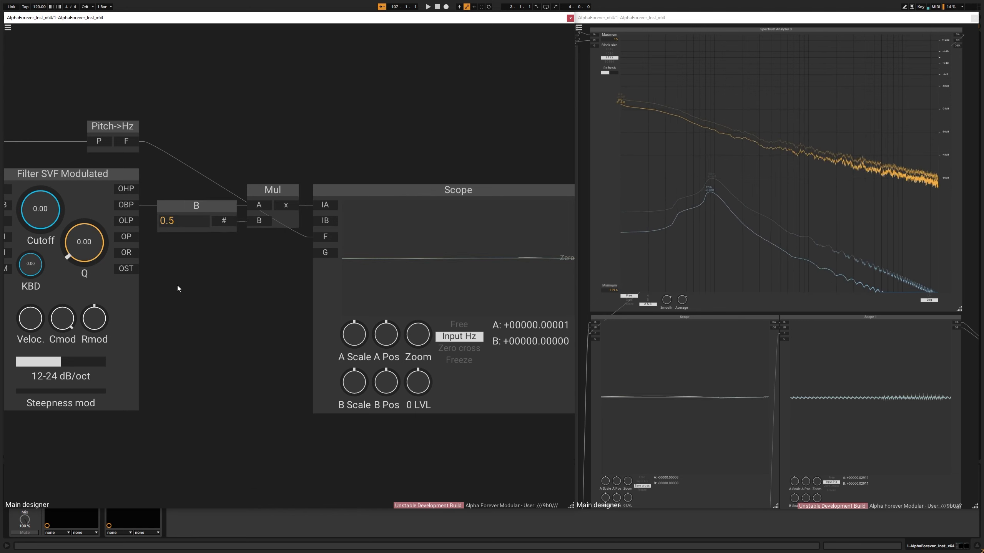
# Add a second Env. follower Modulated module fed by Midi Note's gate output and place it below the first follower.
pyautogui.scroll(-5, 286, 312)
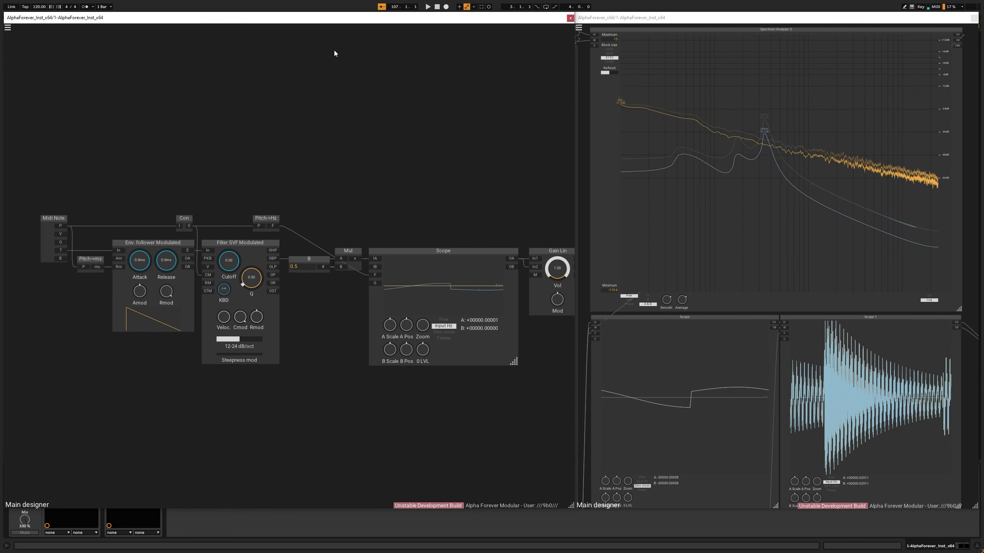
pyautogui.moveTo(255, 152); pyautogui.dragTo(392, 152)
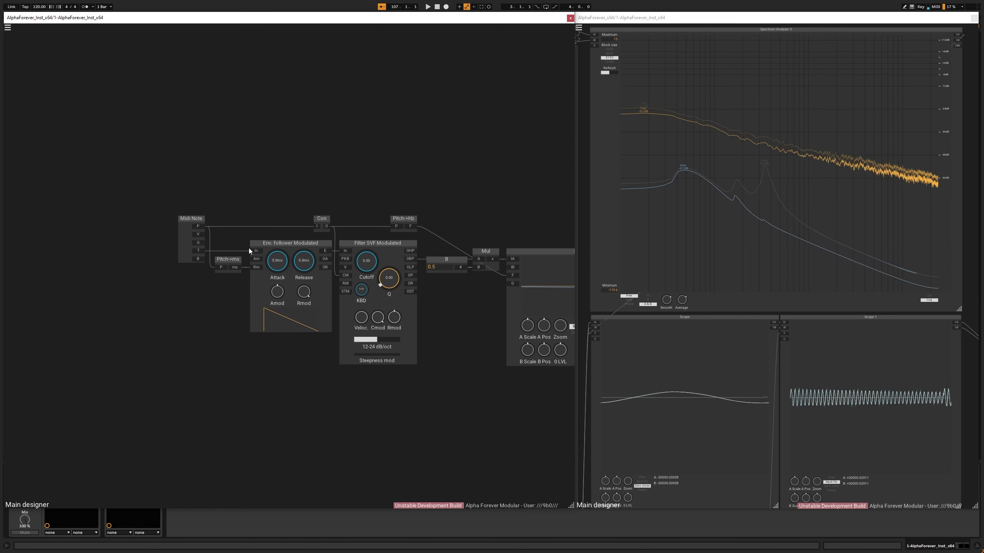
pyautogui.moveTo(202, 242); pyautogui.dragTo(252, 343)
pyautogui.write('env')
pyautogui.moveTo(260, 367)
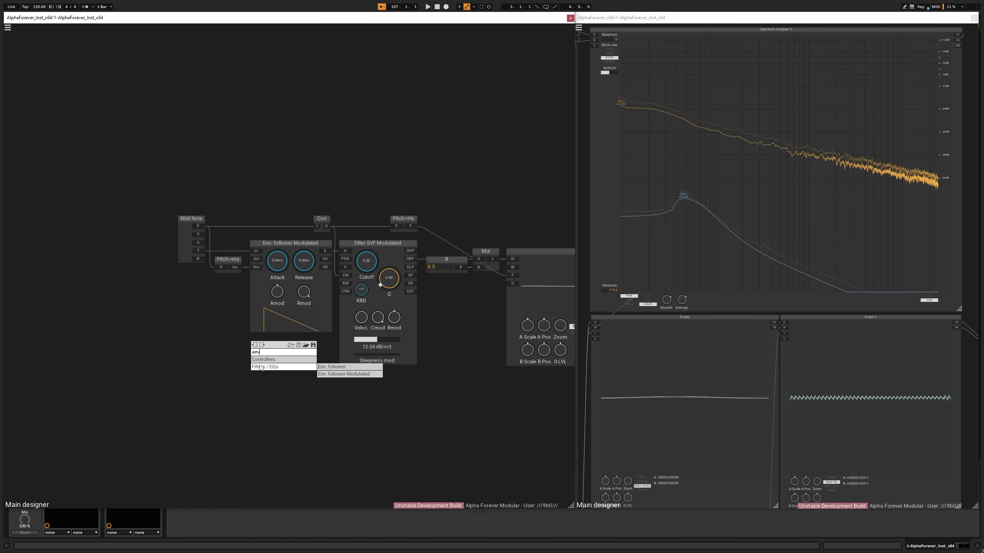
pyautogui.click(343, 374)
pyautogui.moveTo(289, 341); pyautogui.dragTo(253, 340)
pyautogui.moveTo(152, 189); pyautogui.dragTo(291, 438)
pyautogui.moveTo(282, 340); pyautogui.dragTo(244, 338)
pyautogui.scroll(3, 301, 357)
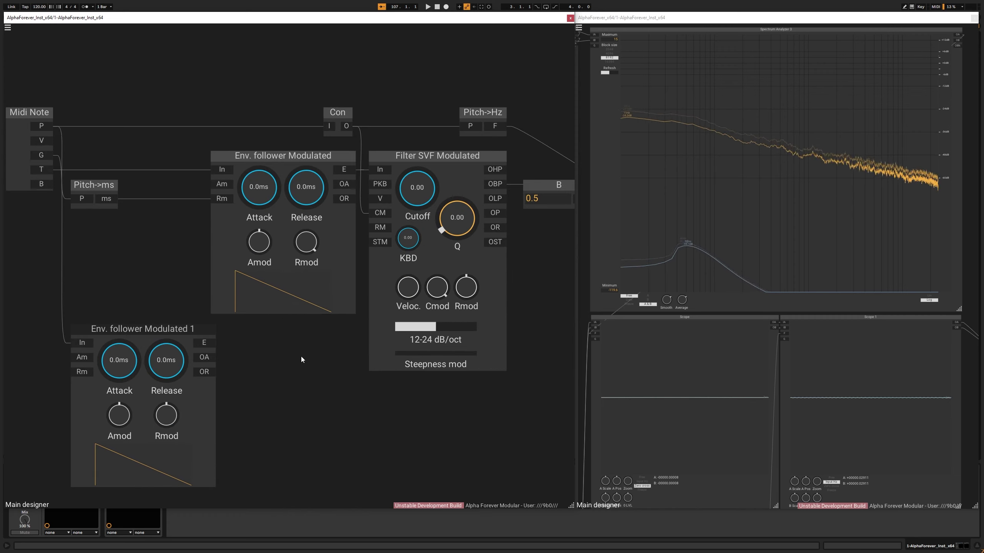
# Add a Re-scaler GUI module on the second envelope follower's E output and place it beside that follower.
pyautogui.rightClick(211, 344)
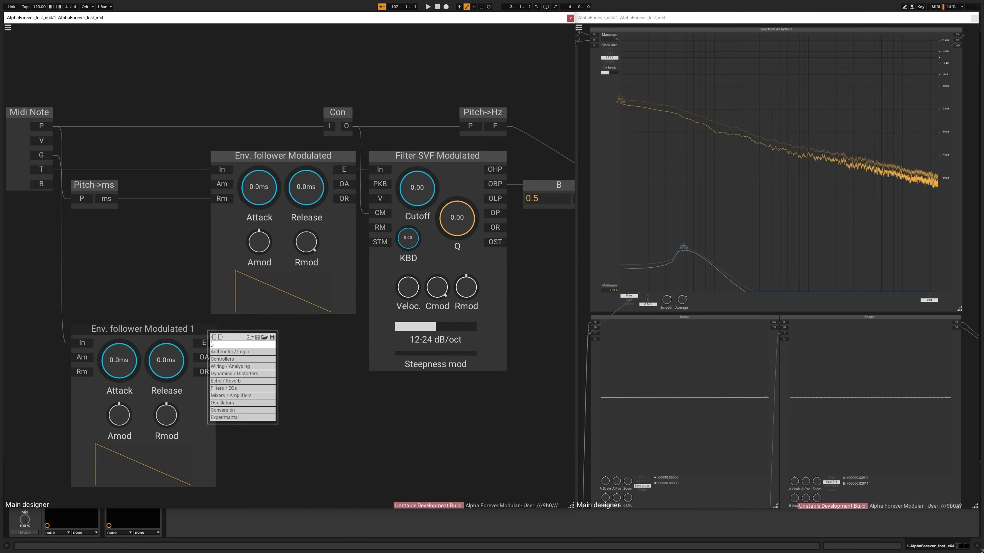
pyautogui.write('re-')
pyautogui.click(315, 353)
pyautogui.moveTo(318, 333); pyautogui.dragTo(276, 331)
# Shift Midi Note, Pitch->ms, the second follower and the Re-scaler away from the filter, and tuck the Re-scaler under the first follower.
pyautogui.moveTo(191, 329); pyautogui.dragTo(33, 117)
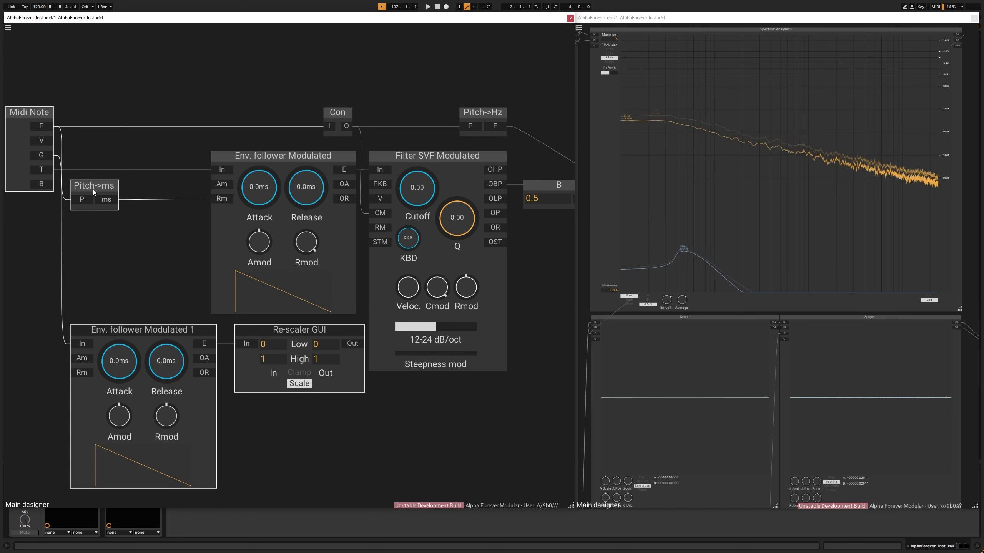
pyautogui.moveTo(96, 187); pyautogui.dragTo(63, 185)
pyautogui.click(120, 236)
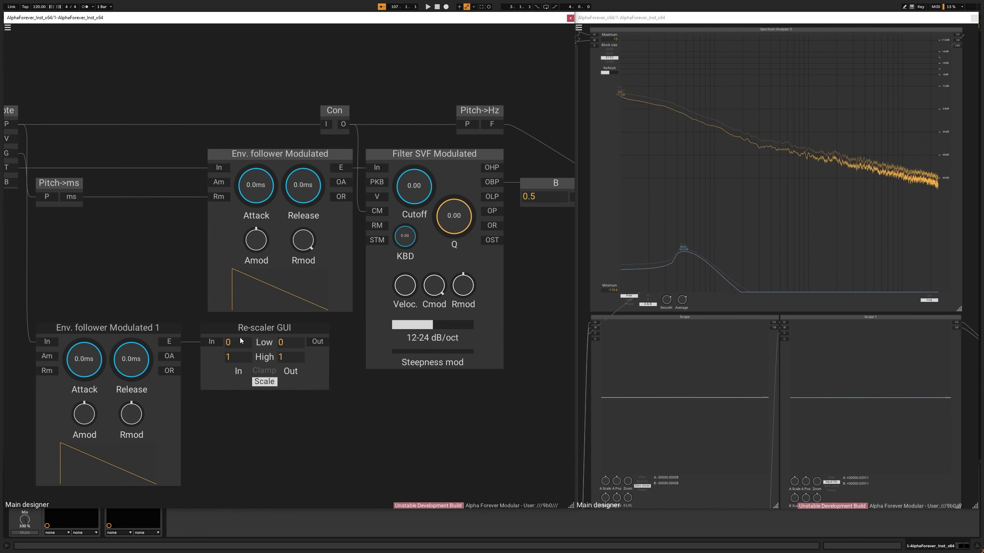
pyautogui.moveTo(287, 362); pyautogui.dragTo(310, 362)
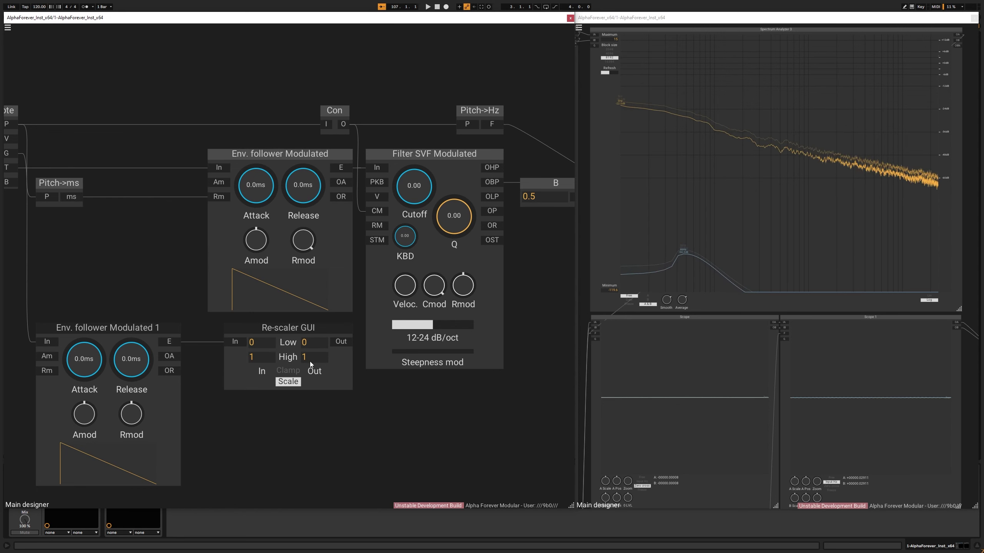
# Set the Re-scaler's output High to 0.002 and Low to 1, and raise the second envelope follower's release to about 4489 ms.
pyautogui.write('0.02')
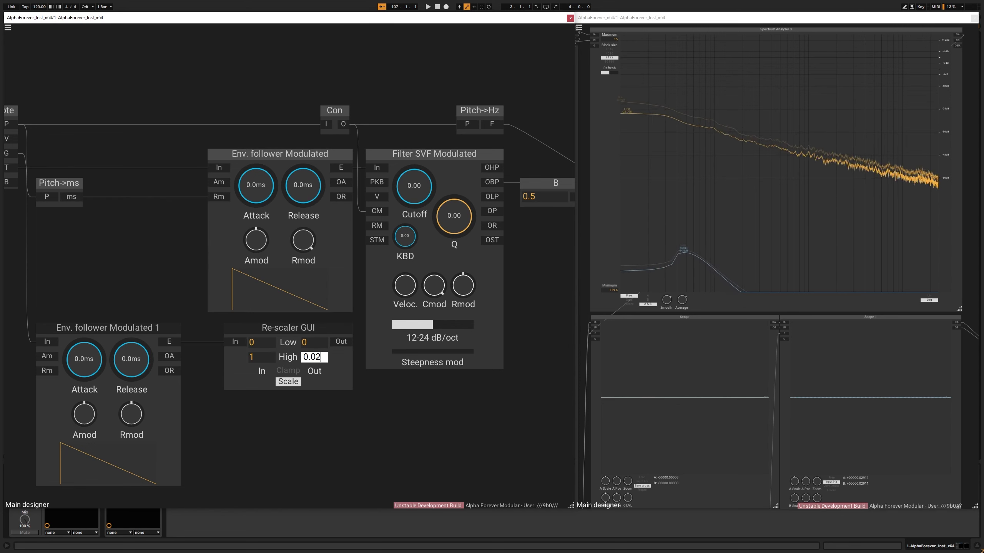
pyautogui.press('Left')
pyautogui.write('0')
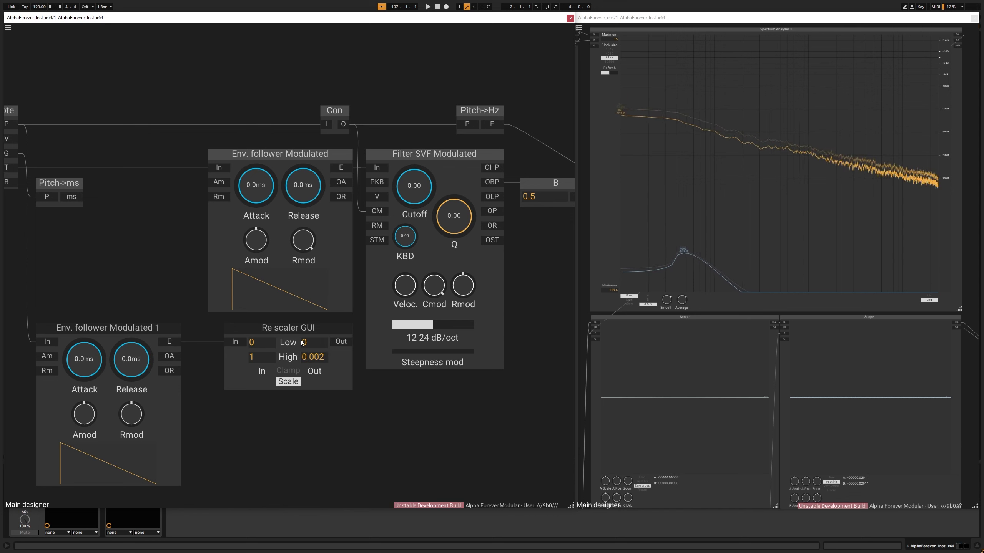
pyautogui.write('1')
pyautogui.press('Return')
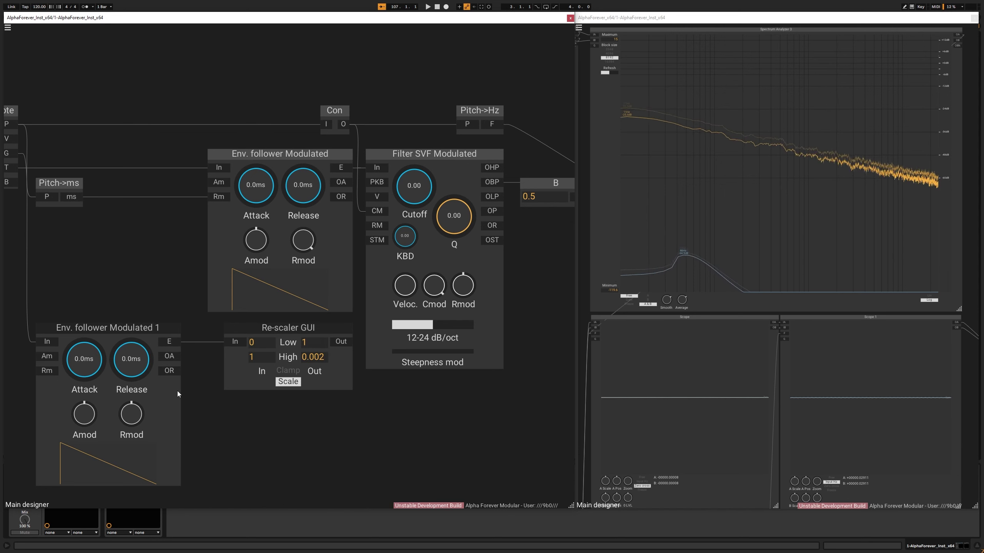
pyautogui.moveTo(140, 374); pyautogui.dragTo(187, 331)
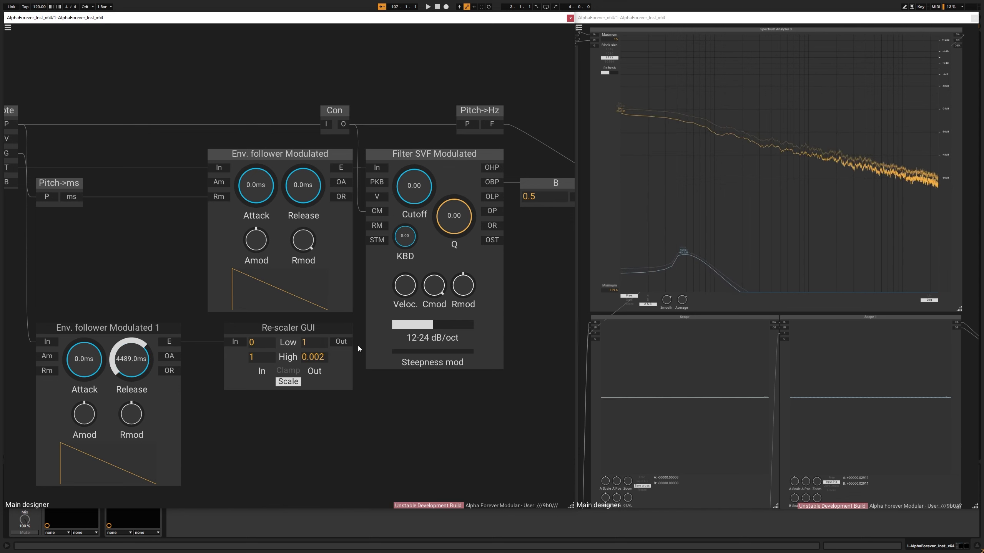
# Connect the Re-scaler's output to the SVF filter's RM input and turn the filter's Rmod amount fully up.
pyautogui.moveTo(383, 273); pyautogui.dragTo(376, 227)
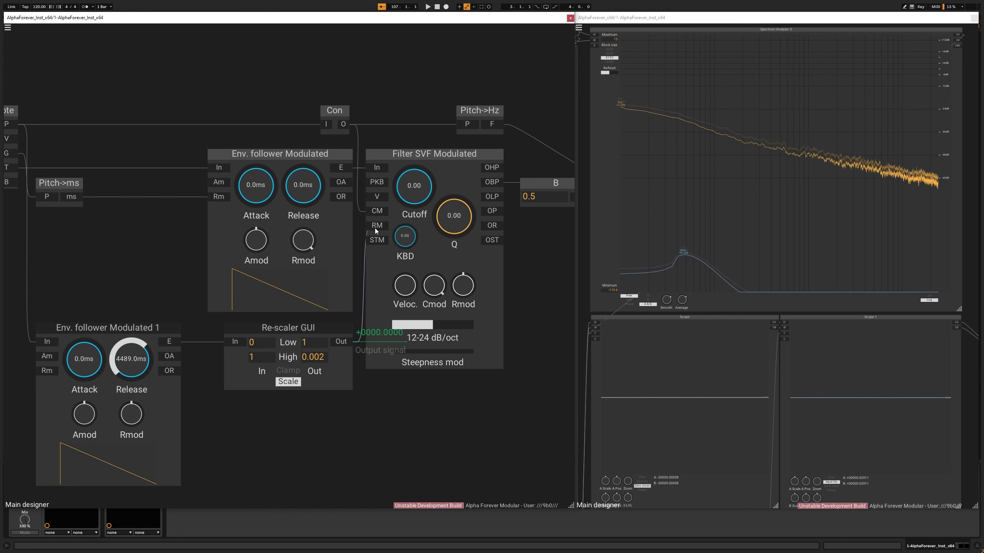
pyautogui.moveTo(317, 328); pyautogui.dragTo(315, 326)
pyautogui.keyDown('shift'); pyautogui.click(321, 308); pyautogui.keyUp('shift')
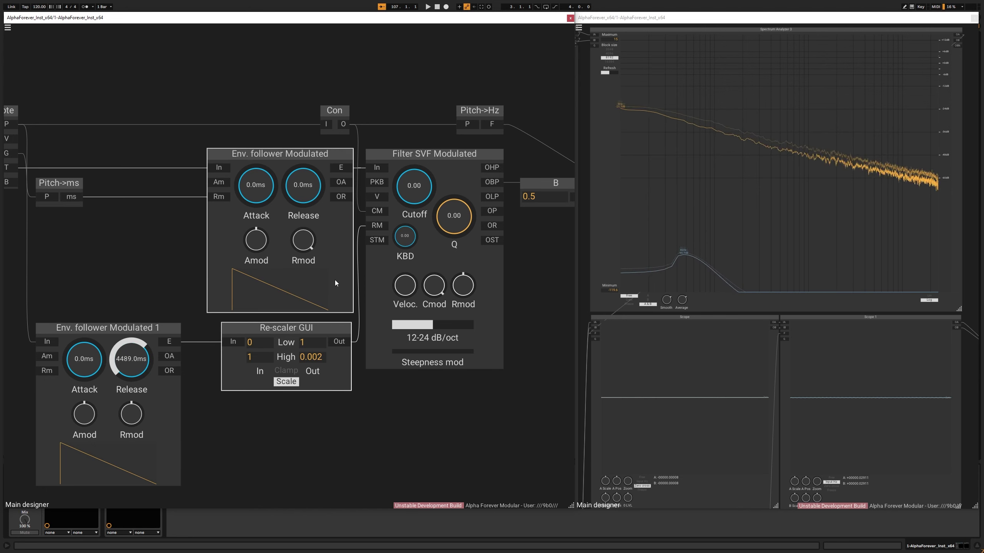
pyautogui.moveTo(395, 153); pyautogui.dragTo(287, 123)
pyautogui.moveTo(359, 291); pyautogui.dragTo(434, 125)
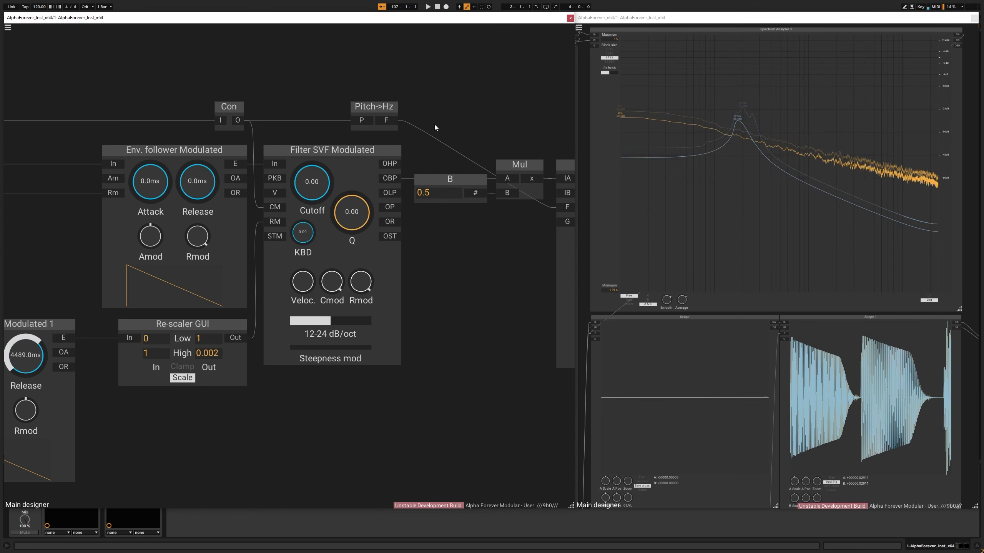
# Lower the Gain Lin module's volume to about a quarter.
pyautogui.moveTo(468, 259); pyautogui.dragTo(280, 269)
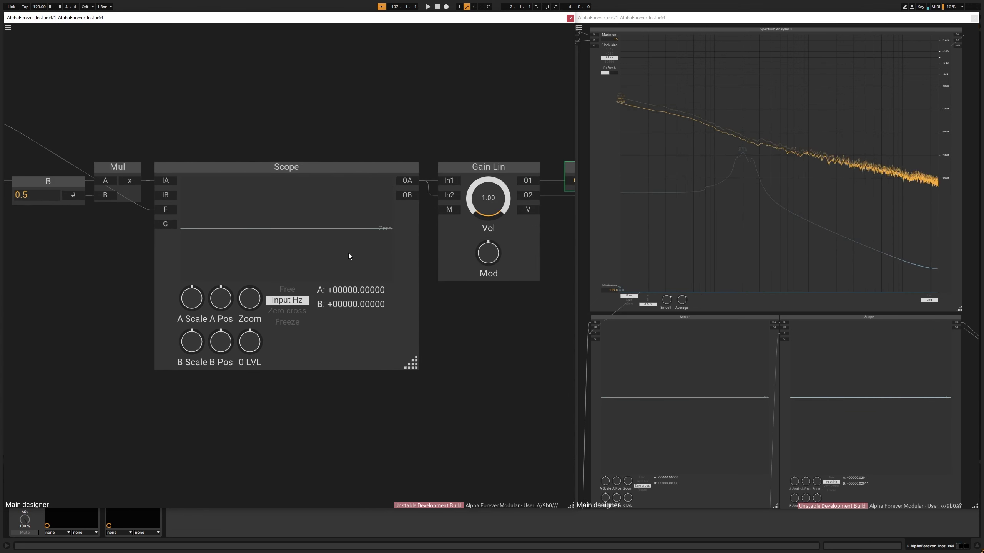
pyautogui.moveTo(486, 221); pyautogui.dragTo(493, 259)
pyautogui.scroll(-2, 116, 270)
pyautogui.moveTo(116, 270); pyautogui.dragTo(281, 278)
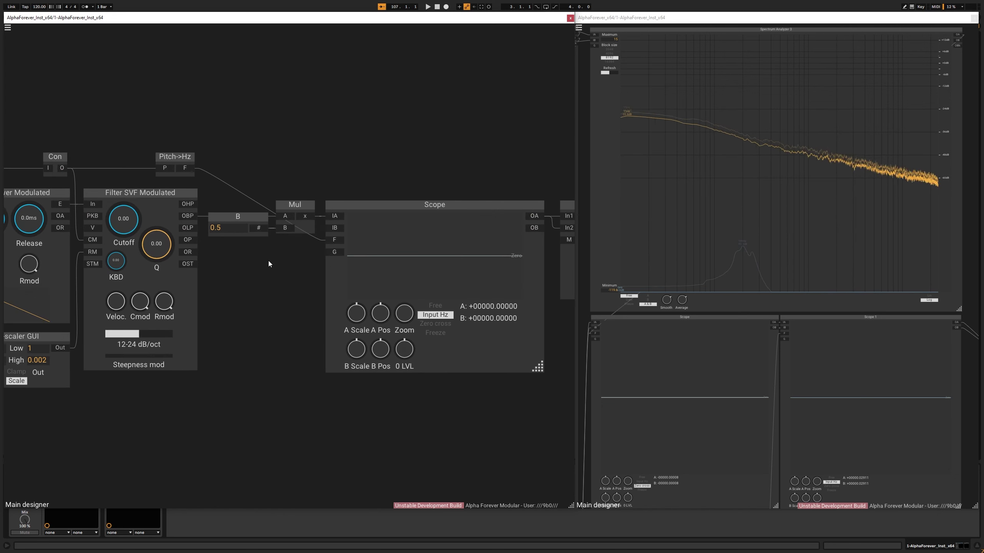
# Move the Pitch->Hz module along its cable to sit above the Mul module.
pyautogui.moveTo(186, 159); pyautogui.dragTo(306, 158)
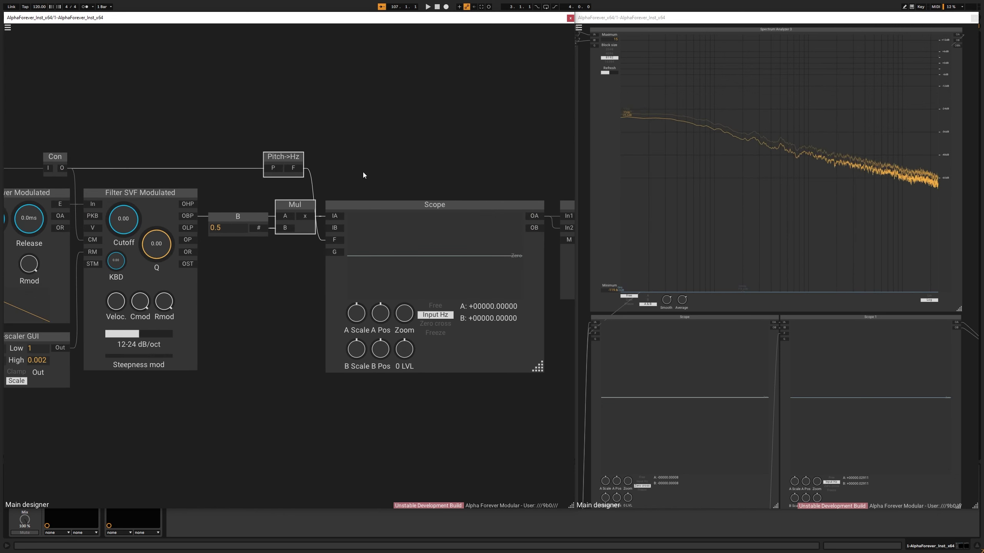
pyautogui.moveTo(387, 160); pyautogui.dragTo(294, 154)
pyautogui.scroll(-1, 224, 165)
pyautogui.moveTo(225, 165); pyautogui.dragTo(575, 346)
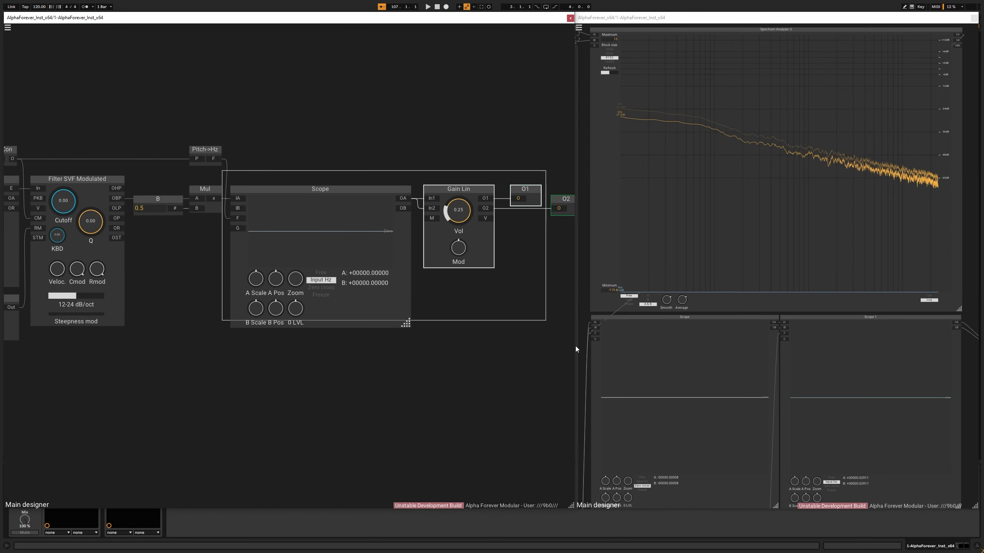
pyautogui.scroll(-1, 289, 149)
pyautogui.moveTo(288, 149); pyautogui.dragTo(376, 154)
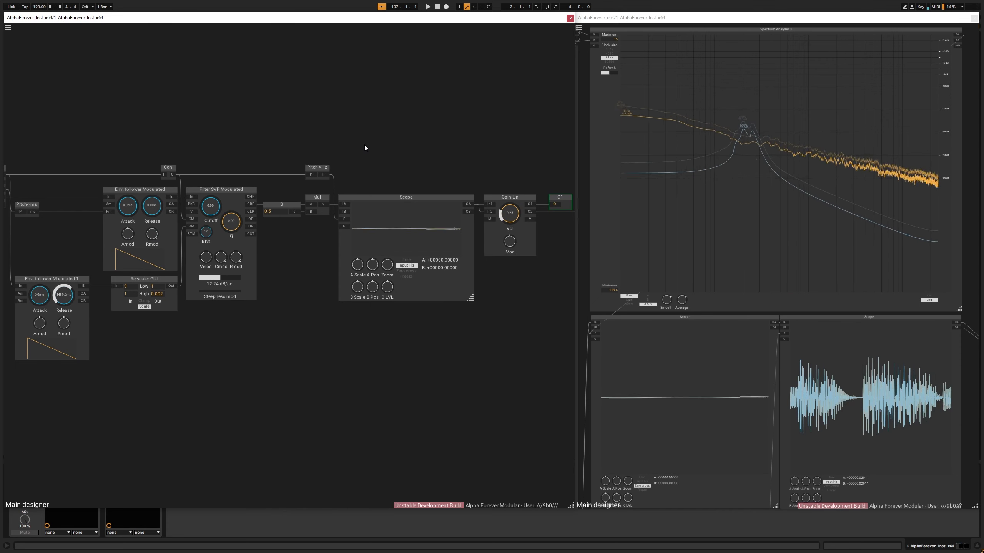
# Move the Pitch->Hz, constant, Mul, scope, gain and output modules together far from the SVF filter to make room after it.
pyautogui.scroll(-4, 289, 281)
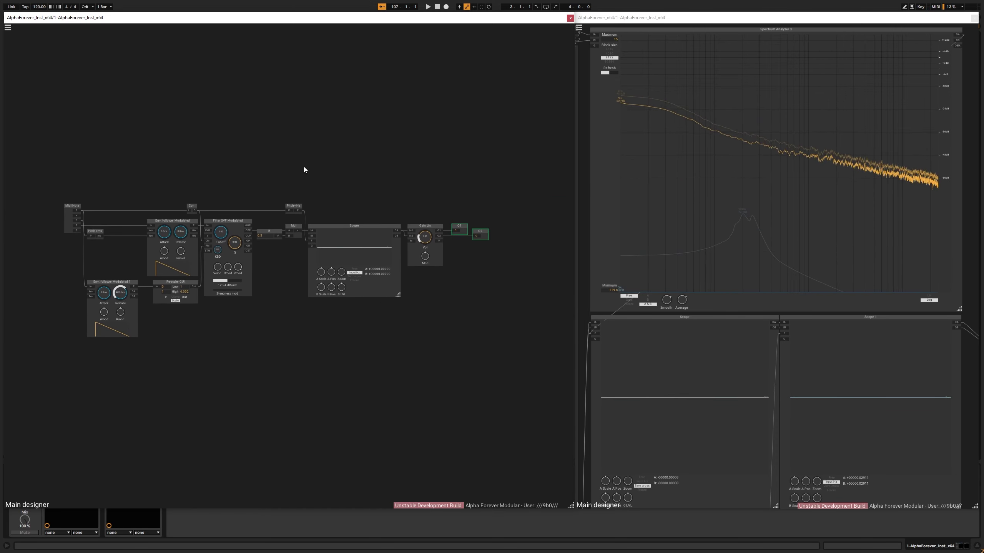
pyautogui.moveTo(246, 180); pyautogui.dragTo(504, 328)
pyautogui.moveTo(334, 228); pyautogui.dragTo(484, 230)
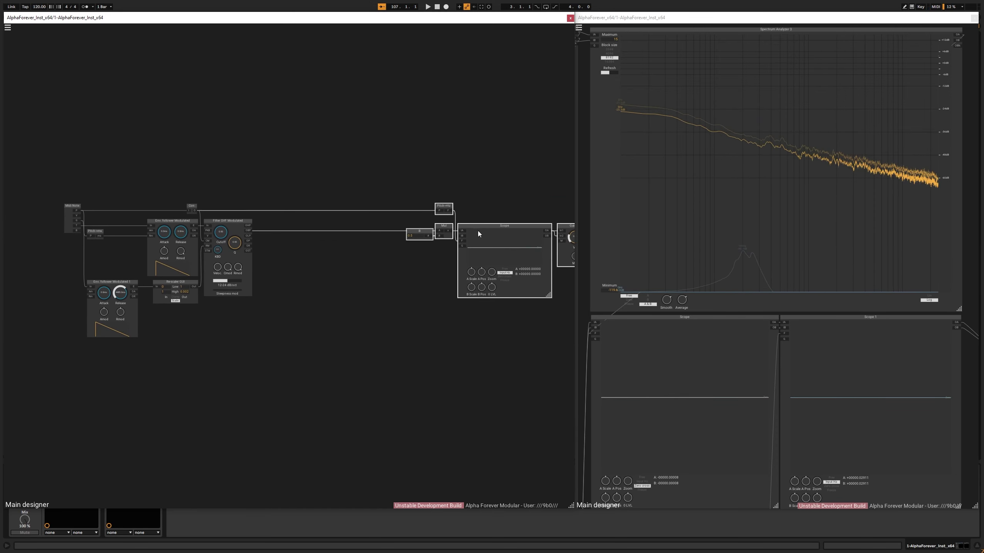
pyautogui.scroll(4, 295, 246)
pyautogui.scroll(1, 229, 240)
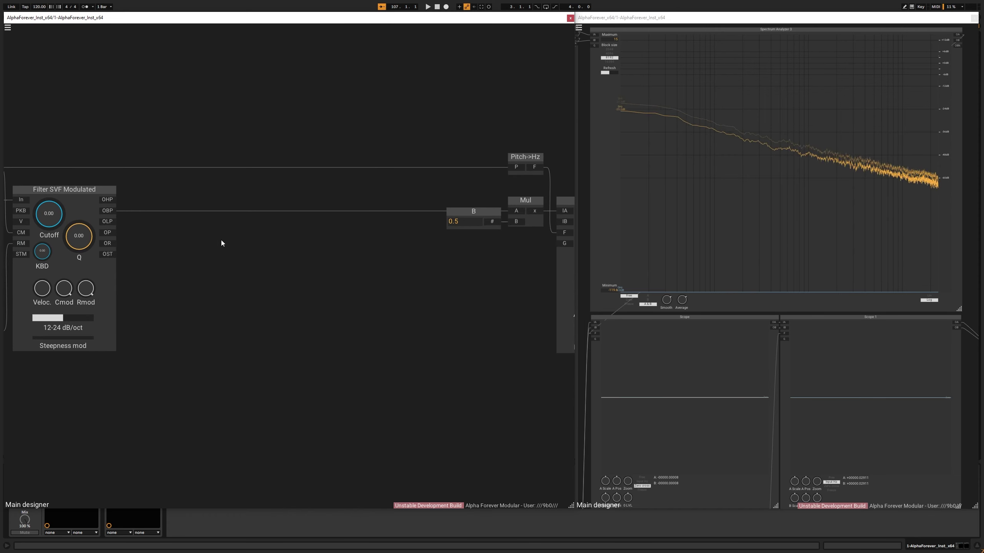
# Insert a Mul module after the SVF filter and feed both its inputs from the filter's OBP output.
pyautogui.rightClick(110, 210)
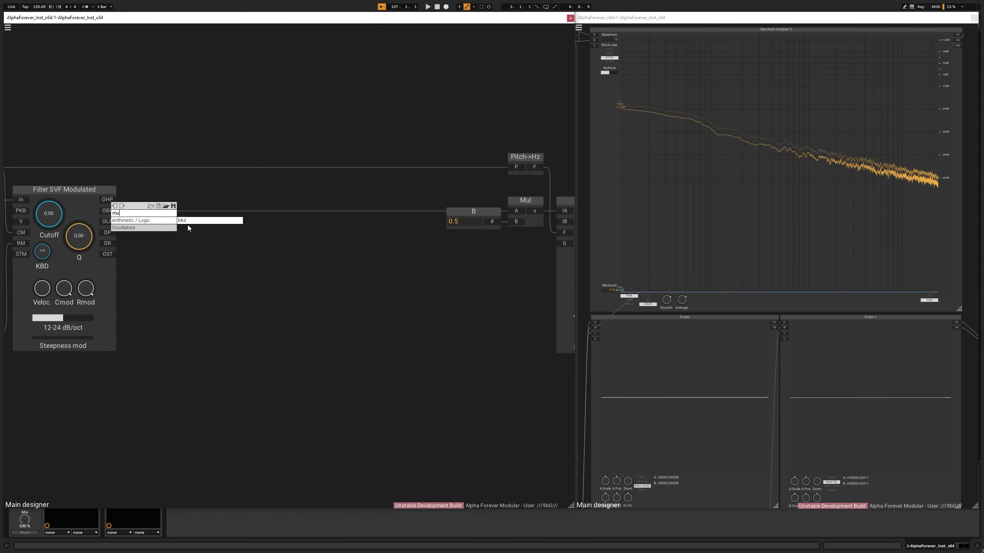
pyautogui.click(187, 219)
pyautogui.moveTo(116, 214); pyautogui.dragTo(172, 221)
pyautogui.moveTo(264, 214); pyautogui.dragTo(147, 223)
pyautogui.scroll(-2, 180, 222)
pyautogui.moveTo(71, 212); pyautogui.dragTo(67, 212)
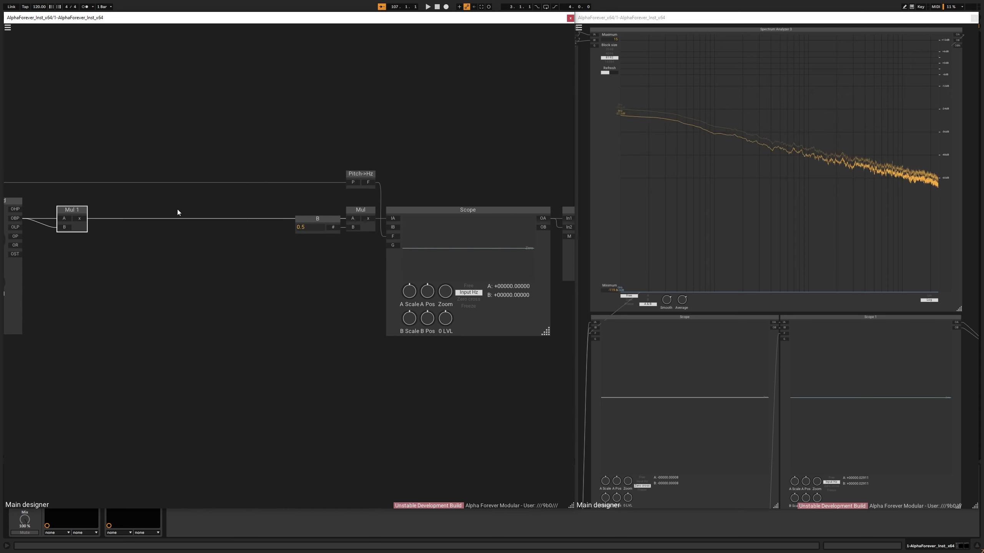
pyautogui.click(177, 211)
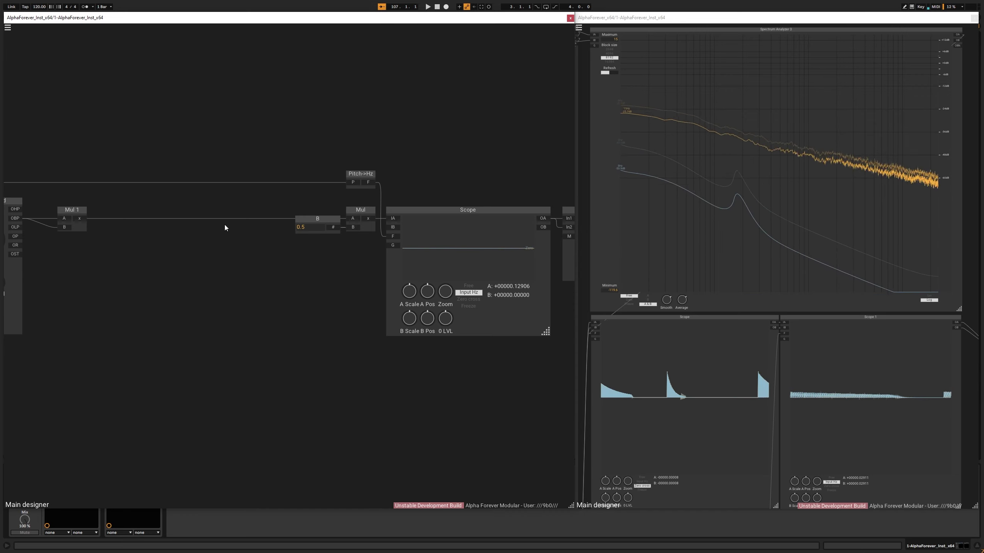
pyautogui.moveTo(71, 211); pyautogui.dragTo(64, 211)
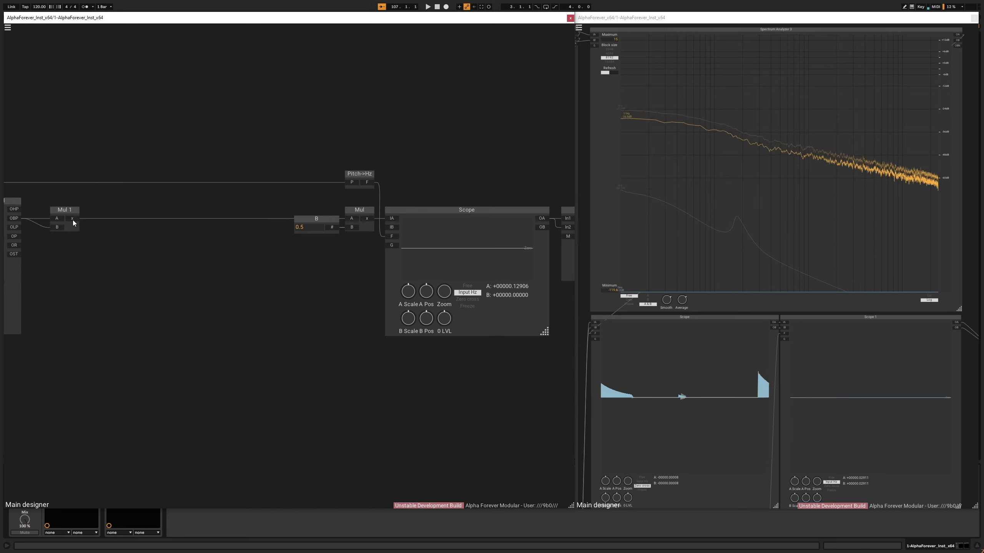
# Insert a Power module on the cable after Mul 1, leaving a gap between the two modules.
pyautogui.rightClick(73, 220)
pyautogui.write('power')
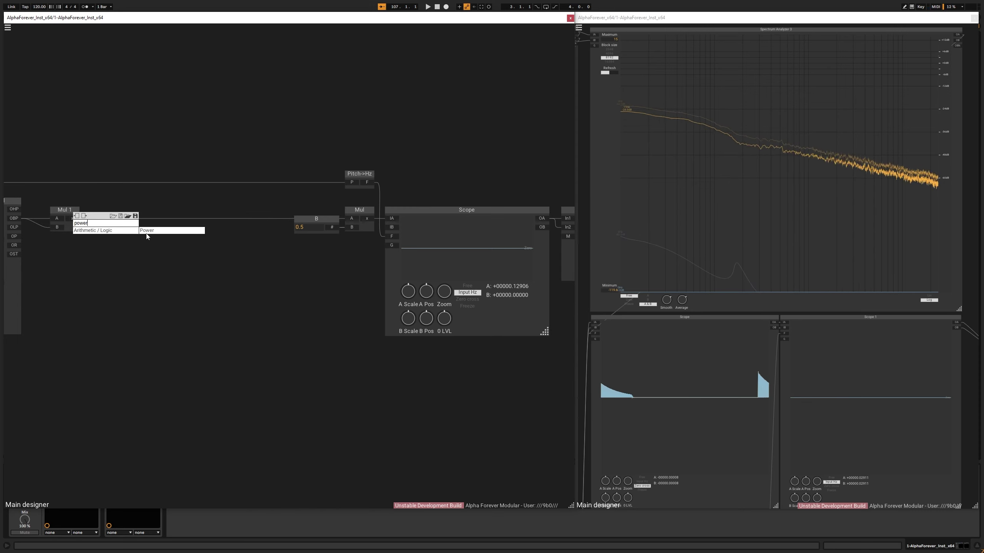
pyautogui.click(147, 233)
pyautogui.moveTo(133, 212); pyautogui.dragTo(185, 212)
# Create a constant on the Power module's Exp input and set it to 0.5.
pyautogui.doubleClick(176, 227)
pyautogui.click(117, 220)
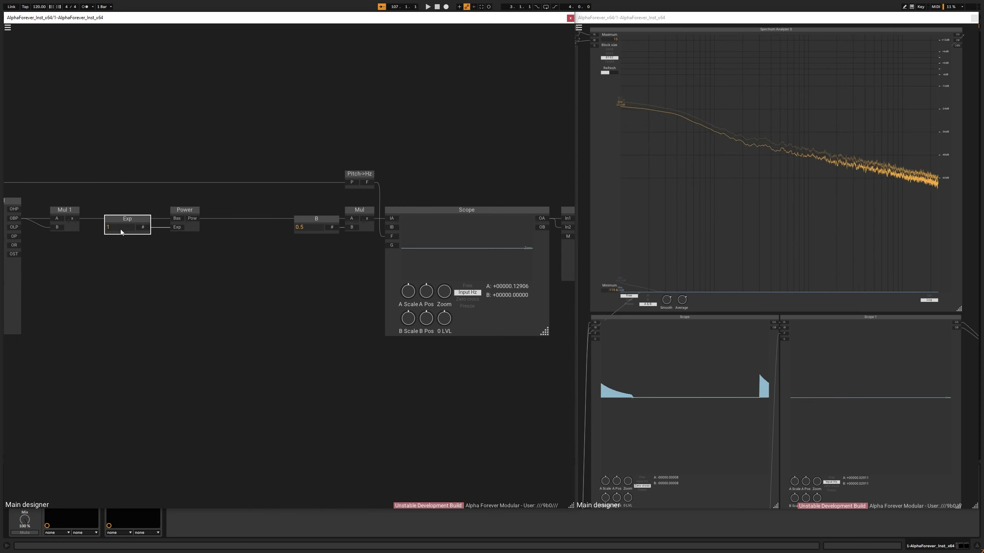
pyautogui.doubleClick(121, 229)
pyautogui.write('0.5')
pyautogui.moveTo(93, 256); pyautogui.dragTo(100, 259)
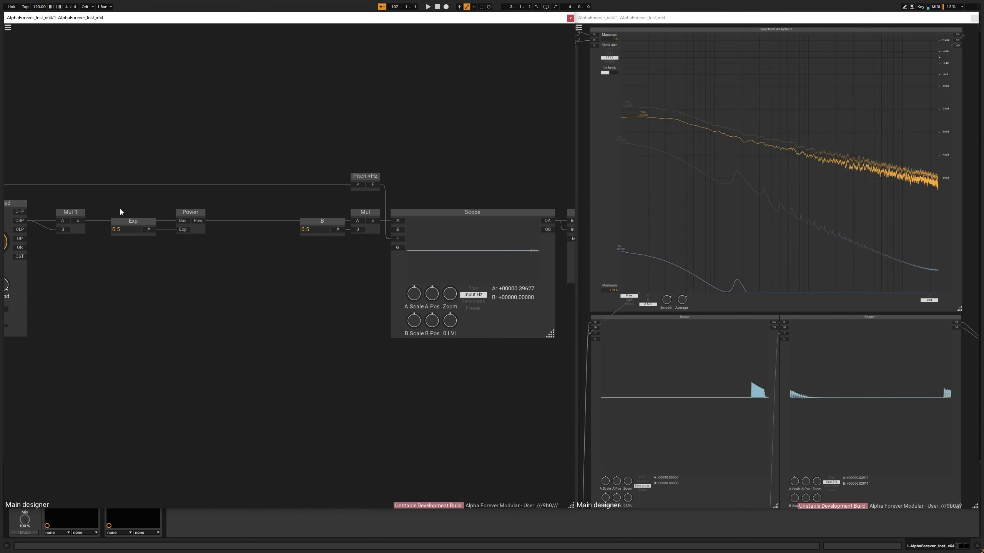
# Shift the Exp constant, Power and Mul 1 modules away from the SVF filter to make room before Mul 1.
pyautogui.moveTo(94, 198); pyautogui.dragTo(258, 214)
pyautogui.click(171, 188)
pyautogui.click(66, 214)
pyautogui.moveTo(66, 213); pyautogui.dragTo(120, 213)
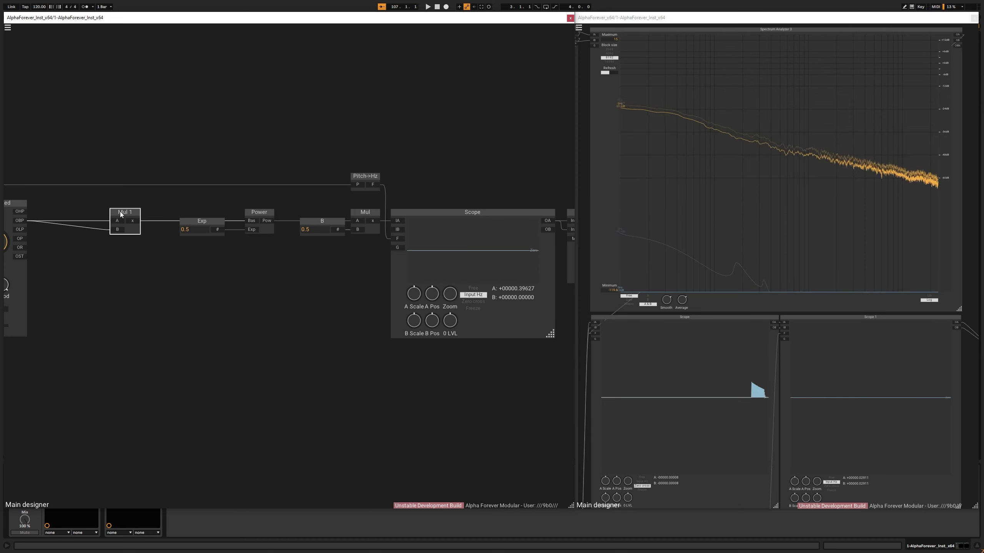
pyautogui.click(73, 187)
# Insert an Add module between the filter's OBP output and Mul 1, feeding both Mul 1 inputs, and place it beside Mul 1.
pyautogui.rightClick(28, 219)
pyautogui.write('add')
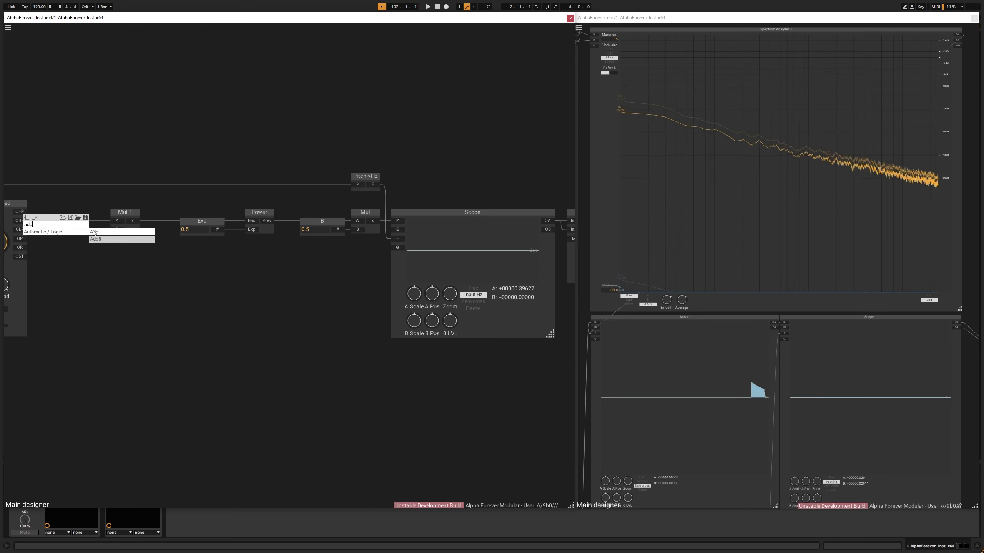
pyautogui.click(94, 232)
pyautogui.moveTo(48, 212); pyautogui.dragTo(150, 214)
pyautogui.keyDown('shift'); pyautogui.click(117, 213); pyautogui.keyUp('shift')
pyautogui.click(156, 204)
# Create a knob on the Add module's B input and turn it up to about 0.45.
pyautogui.moveTo(96, 235); pyautogui.dragTo(136, 239)
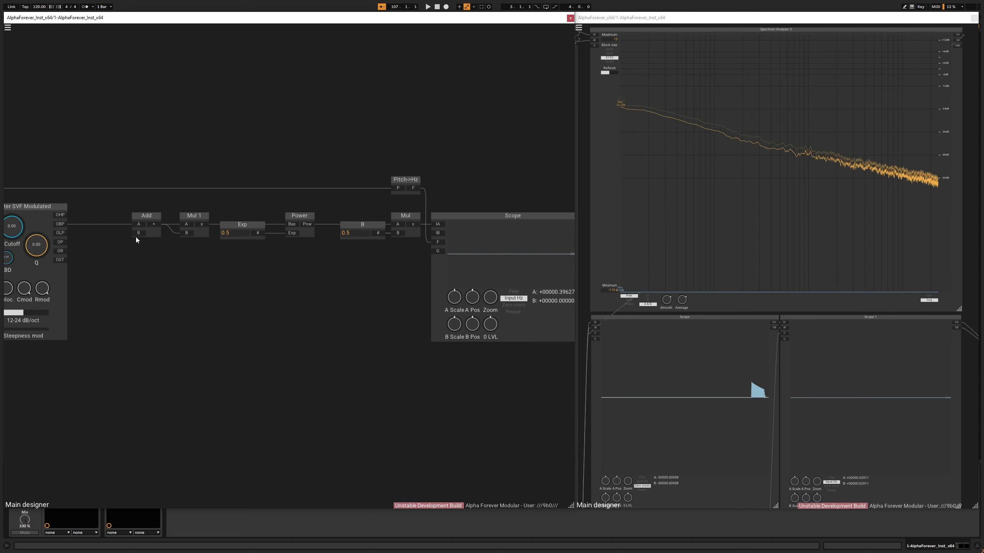
pyautogui.doubleClick(137, 233)
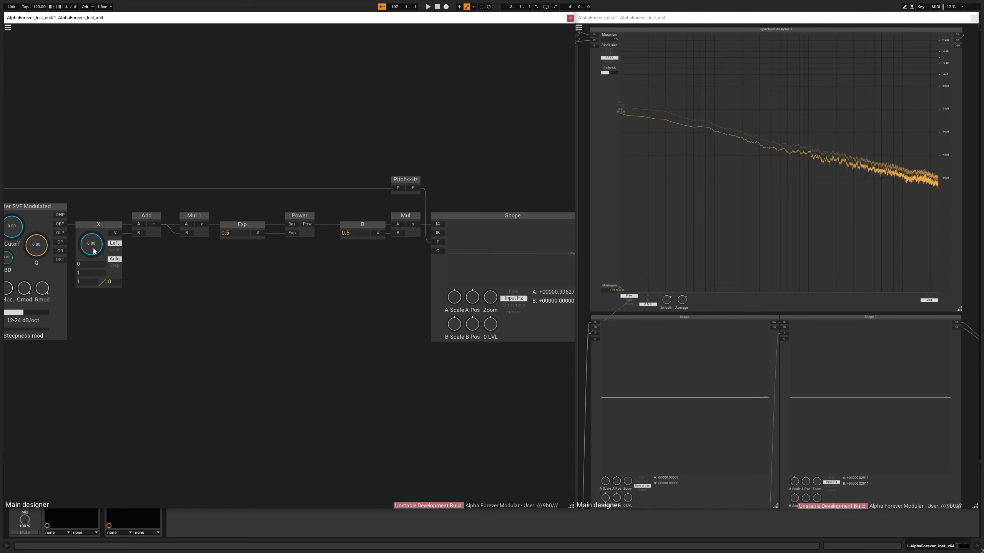
pyautogui.moveTo(94, 251); pyautogui.dragTo(100, 213)
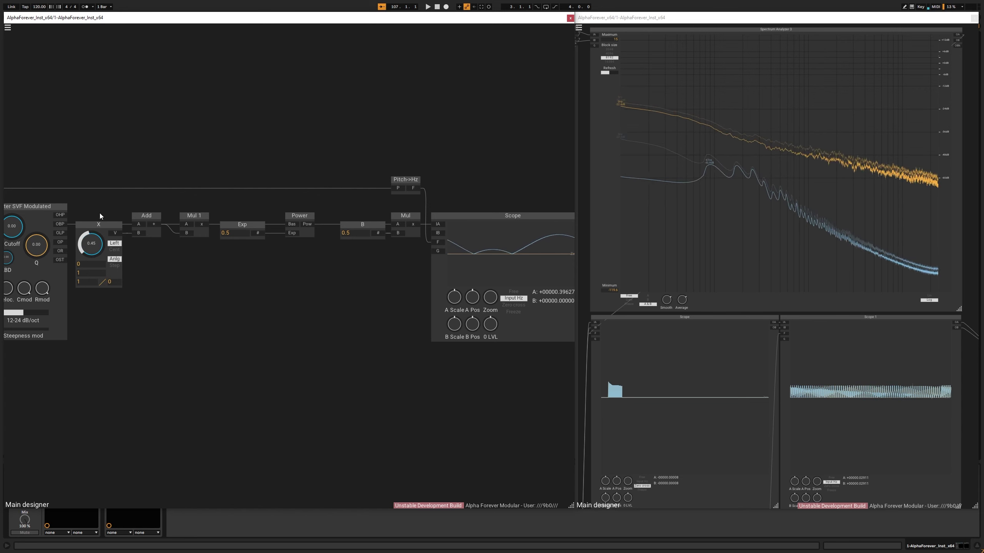
# Move the Exp constant, Power and all modules through to the outputs further along to open a gap after Mul 1.
pyautogui.moveTo(235, 295); pyautogui.dragTo(138, 294)
pyautogui.scroll(-3, 194, 261)
pyautogui.moveTo(214, 283); pyautogui.dragTo(174, 284)
pyautogui.moveTo(94, 175); pyautogui.dragTo(492, 336)
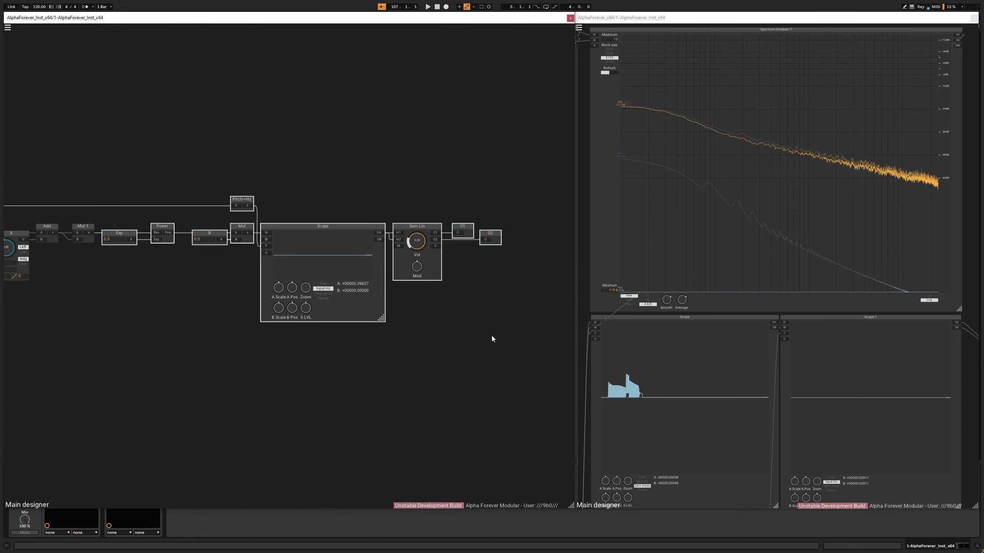
pyautogui.moveTo(168, 234); pyautogui.dragTo(219, 236)
pyautogui.click(151, 262)
pyautogui.scroll(2, 153, 262)
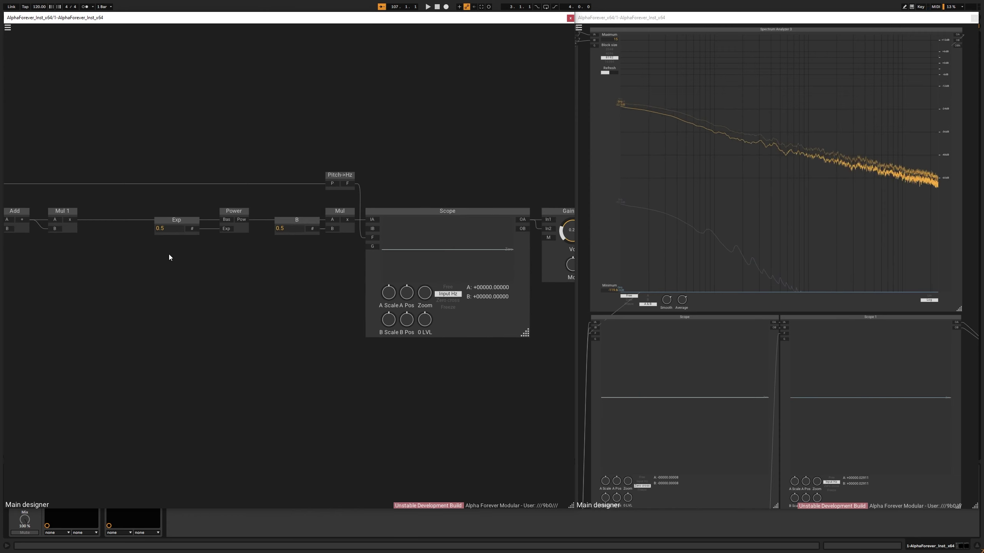
# Insert a second Add module on the cable between Mul 1 and Power, placing it before the Exp constant.
pyautogui.rightClick(222, 221)
pyautogui.write('dd')
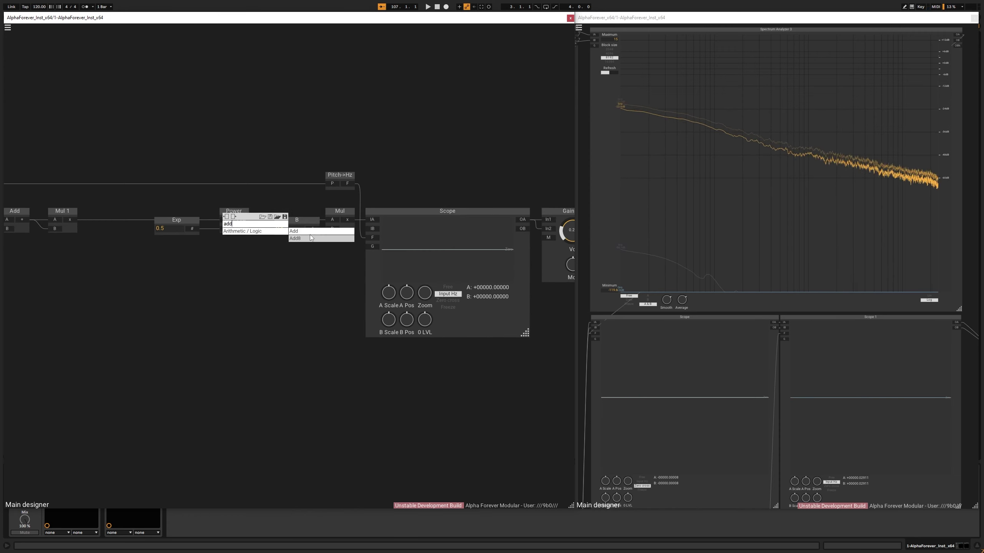
pyautogui.press('Return')
pyautogui.moveTo(161, 213); pyautogui.dragTo(126, 212)
# Create a knob on the second Add module's B input and shift it with the following modules clear of Mul 1.
pyautogui.moveTo(111, 256); pyautogui.dragTo(222, 270)
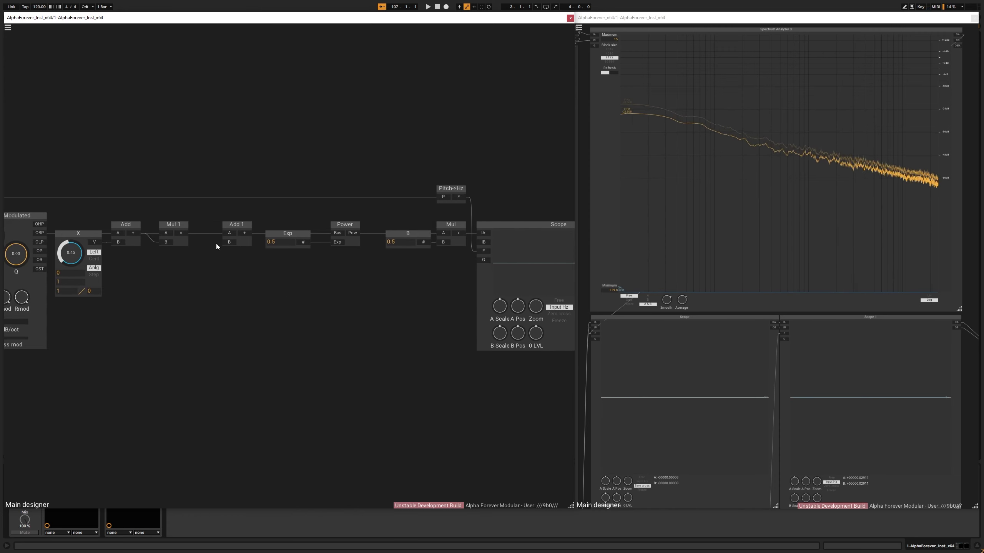
pyautogui.doubleClick(226, 243)
pyautogui.scroll(-2, 239, 199)
pyautogui.moveTo(263, 194); pyautogui.dragTo(638, 406)
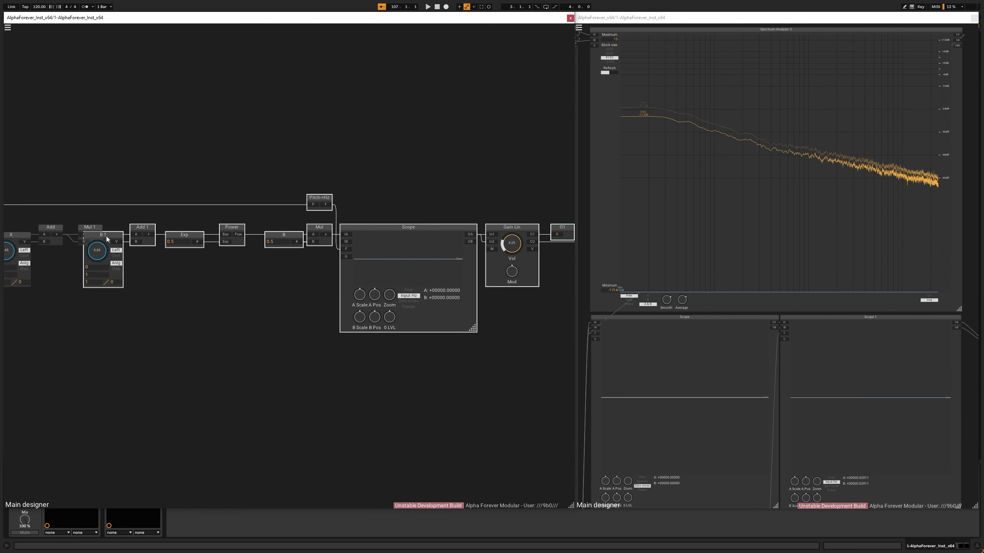
pyautogui.moveTo(106, 236); pyautogui.dragTo(131, 237)
pyautogui.click(189, 289)
pyautogui.scroll(2, 189, 289)
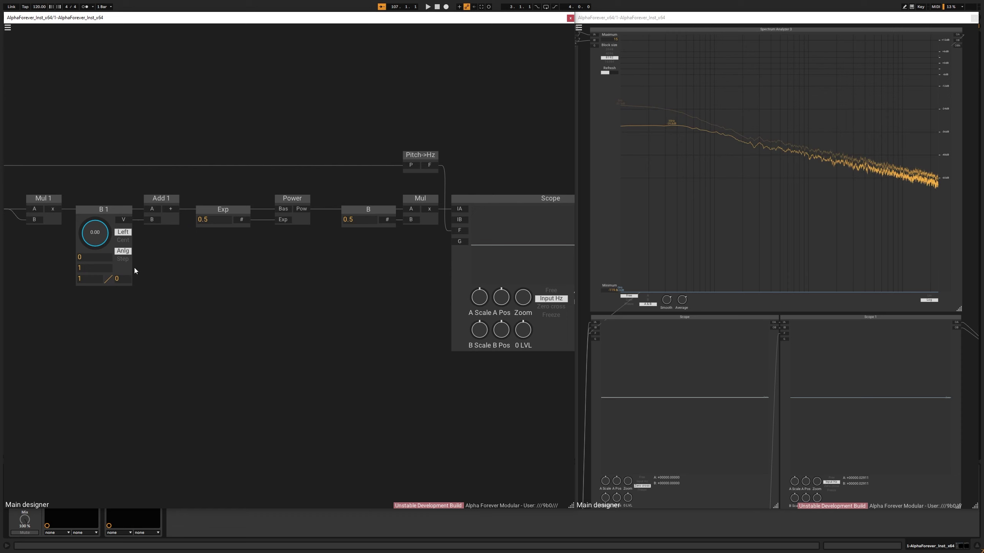
# Set the B 1 knob's range to a minimum of 0.02 and a maximum of 0.5.
pyautogui.doubleClick(90, 258)
pyautogui.write('0.02')
pyautogui.press('Return')
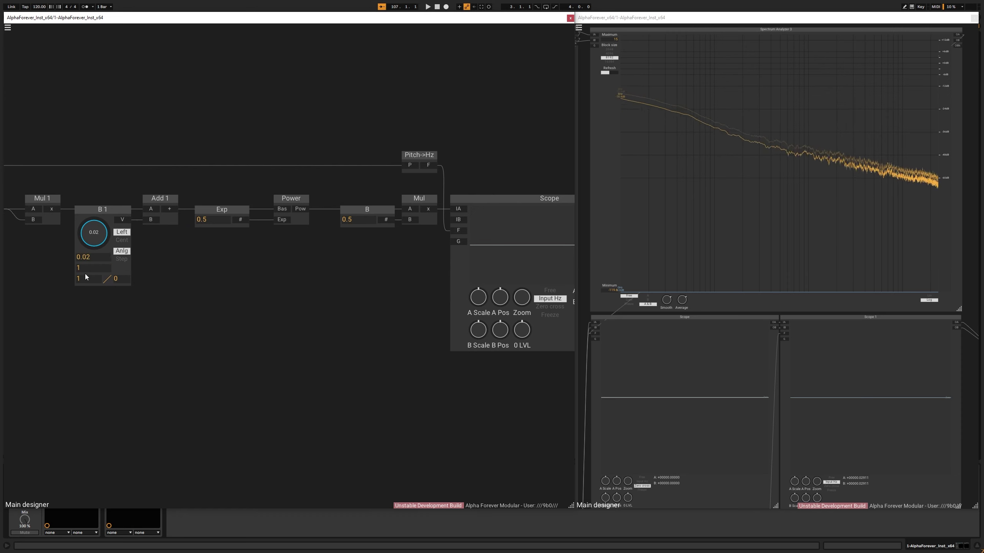
pyautogui.write('0.5')
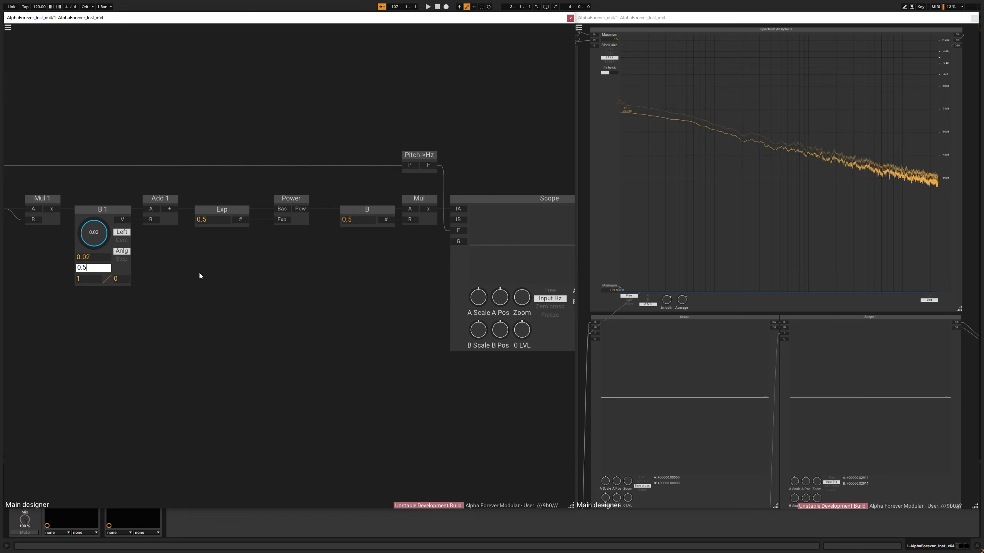
pyautogui.press('Return')
# Try a higher offset on the B 1 knob to audition its effect on the sound.
pyautogui.scroll(-2, 213, 273)
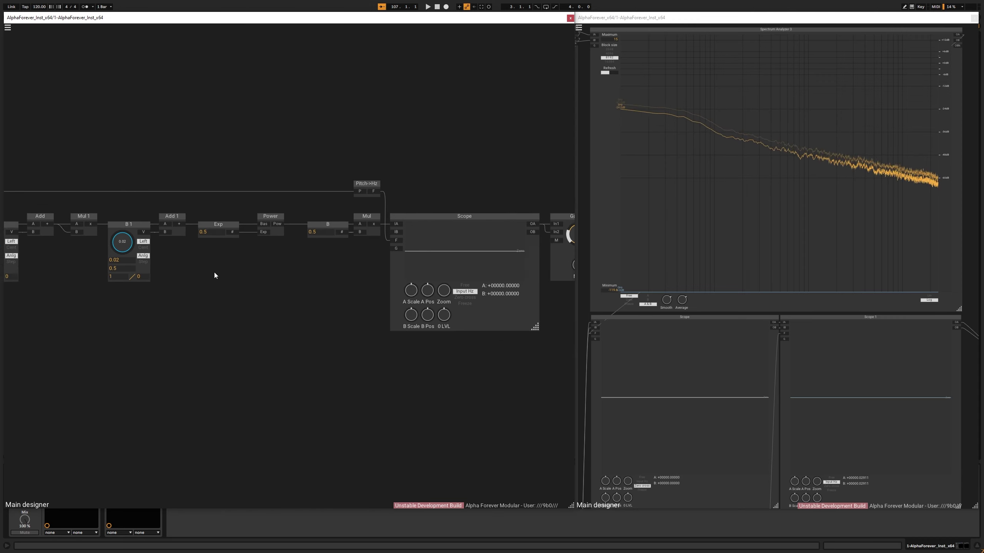
pyautogui.moveTo(89, 248); pyautogui.dragTo(93, 204)
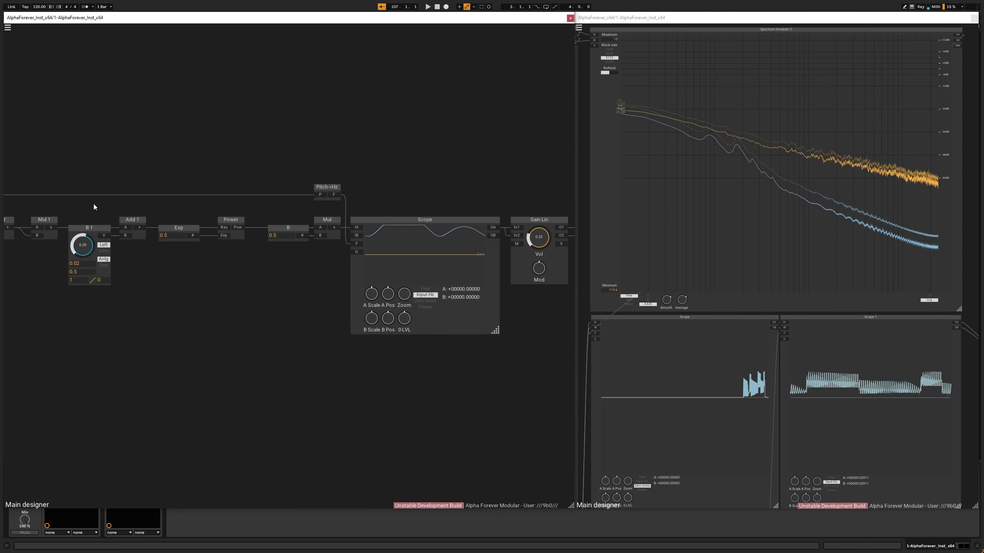
pyautogui.moveTo(186, 267); pyautogui.dragTo(171, 271)
pyautogui.scroll(-2, 257, 319)
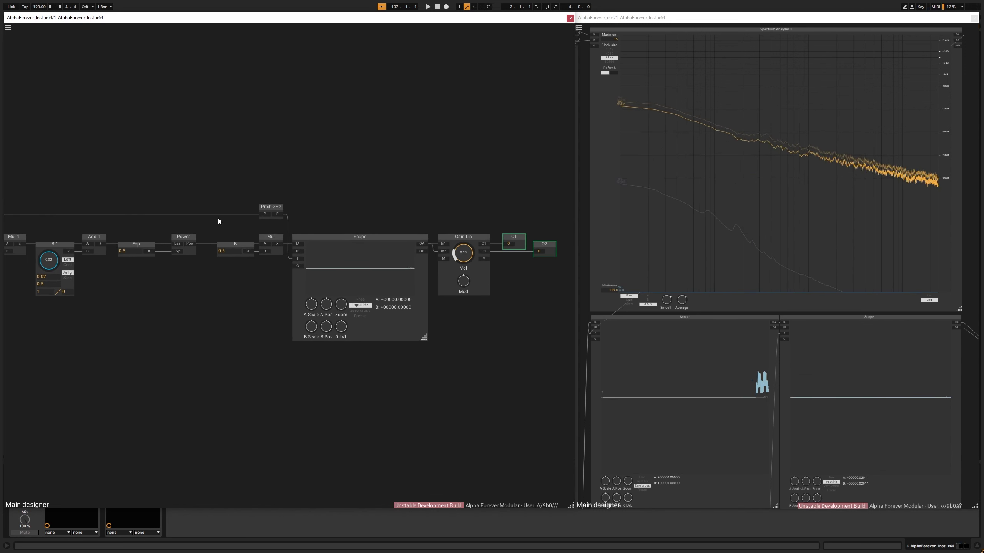
# Move the whole chain from the X knob to the outputs further from the SVF filter to free space after it.
pyautogui.moveTo(211, 230); pyautogui.dragTo(428, 243)
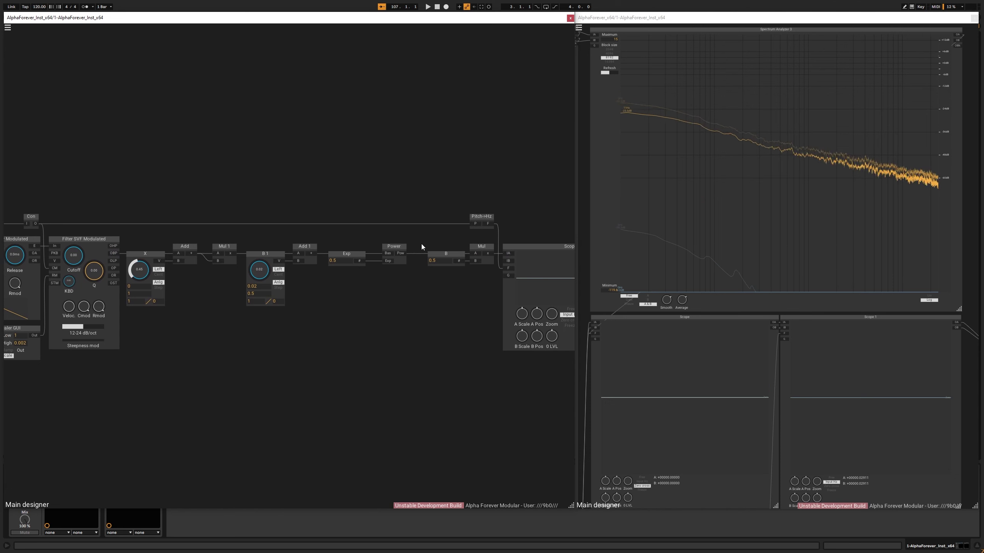
pyautogui.scroll(-2, 421, 243)
pyautogui.scroll(-2, 185, 196)
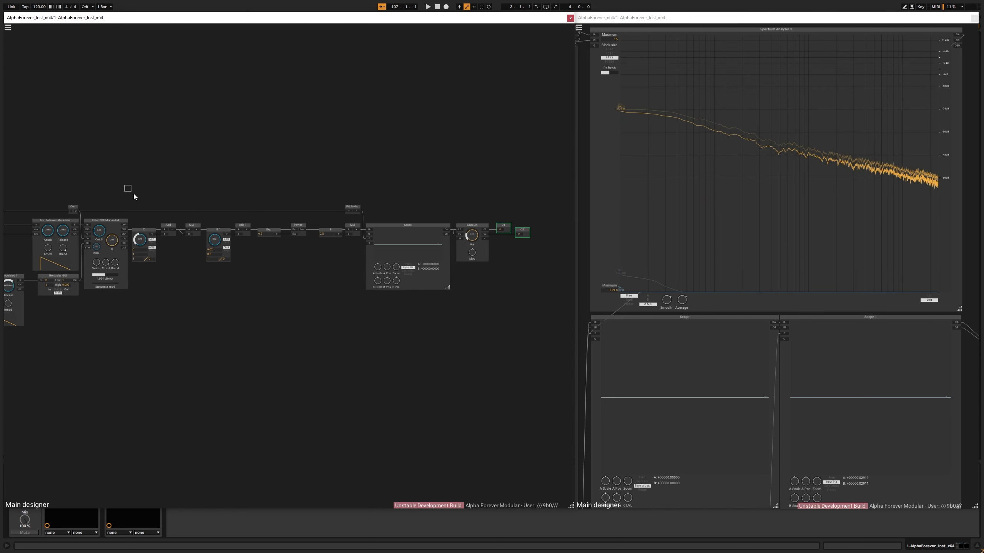
pyautogui.moveTo(134, 194); pyautogui.dragTo(527, 295)
pyautogui.moveTo(387, 226); pyautogui.dragTo(435, 226)
pyautogui.click(360, 259)
# Connect Power directly to the Scope and relocate Mul with its 0.5 constant between the filter's OBP output and the first Add.
pyautogui.moveTo(356, 249); pyautogui.dragTo(417, 229)
pyautogui.press('Delete')
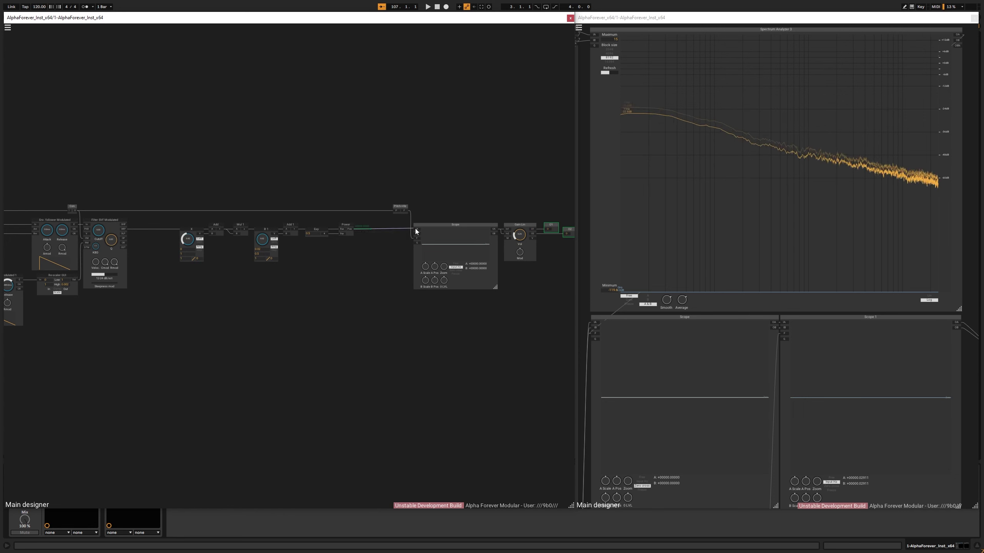
pyautogui.hotkey('ctrl', 'v')
pyautogui.scroll(2, 146, 206)
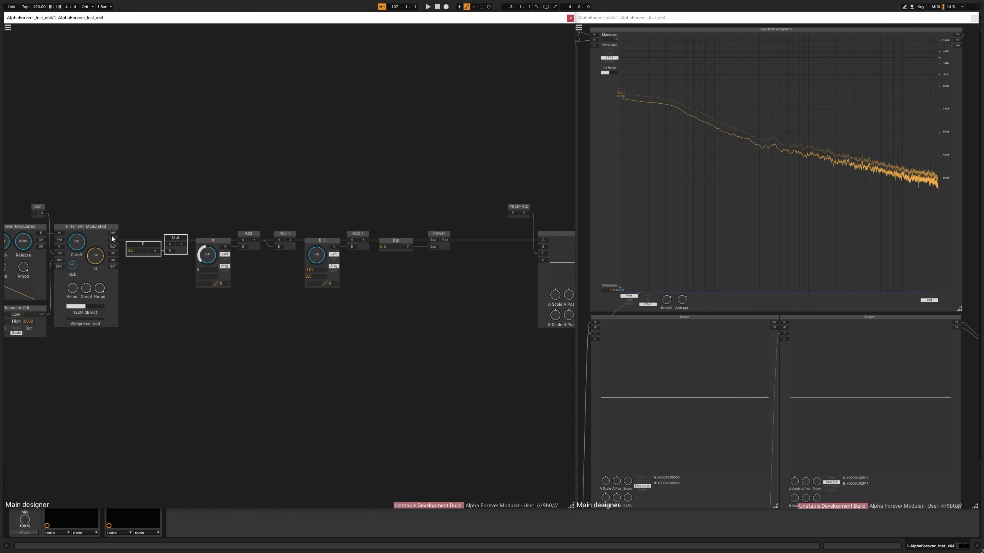
pyautogui.moveTo(163, 247); pyautogui.dragTo(163, 244)
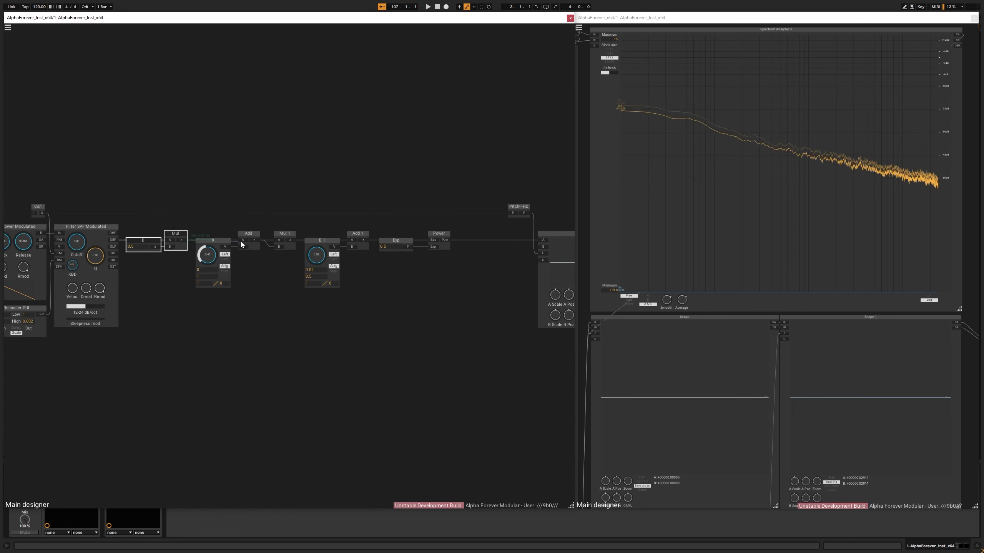
# Insert a Filter 1P Modulated module between Power and the Scope and turn its cutoff down to zero.
pyautogui.hscroll(5, 277, 270)
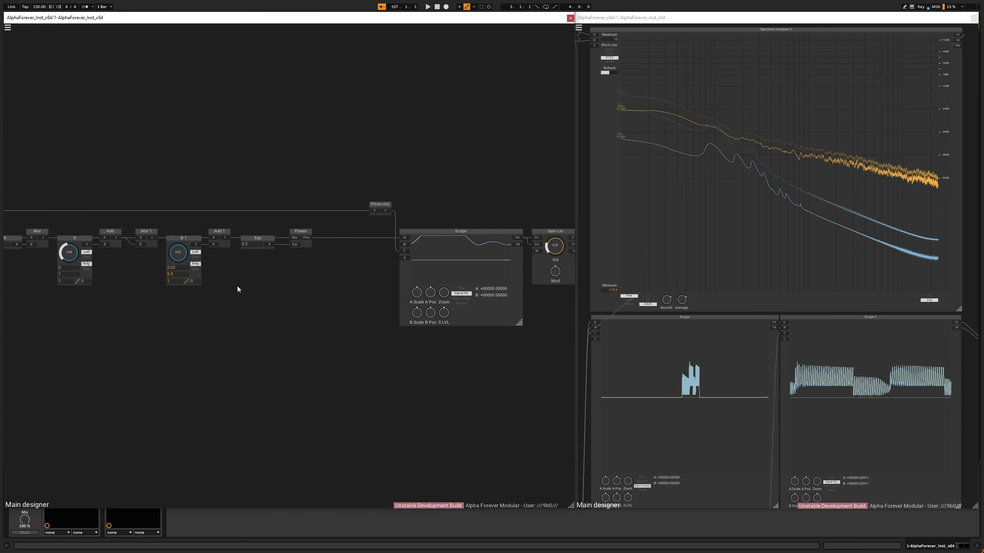
pyautogui.hscroll(3, 237, 286)
pyautogui.rightClick(219, 239)
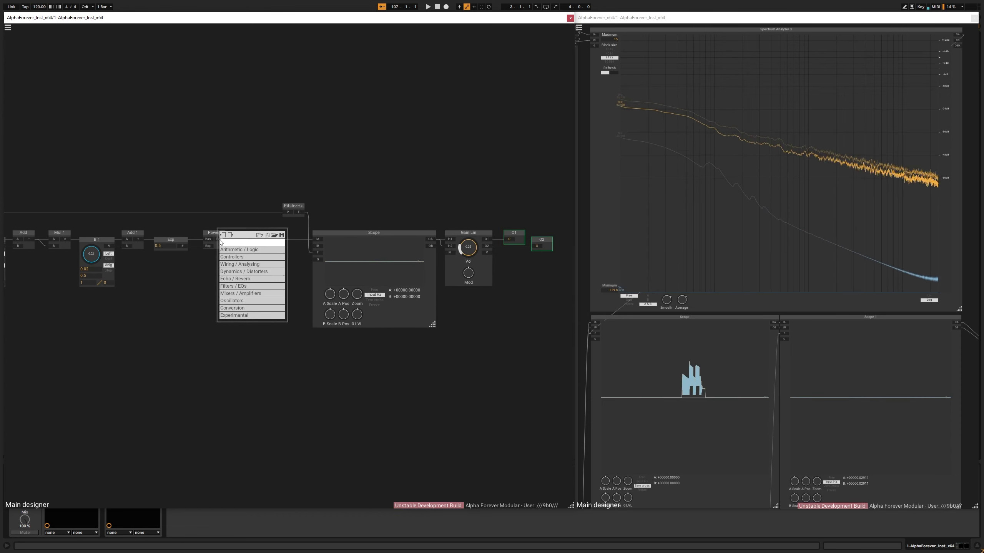
pyautogui.write('fil')
pyautogui.click(296, 257)
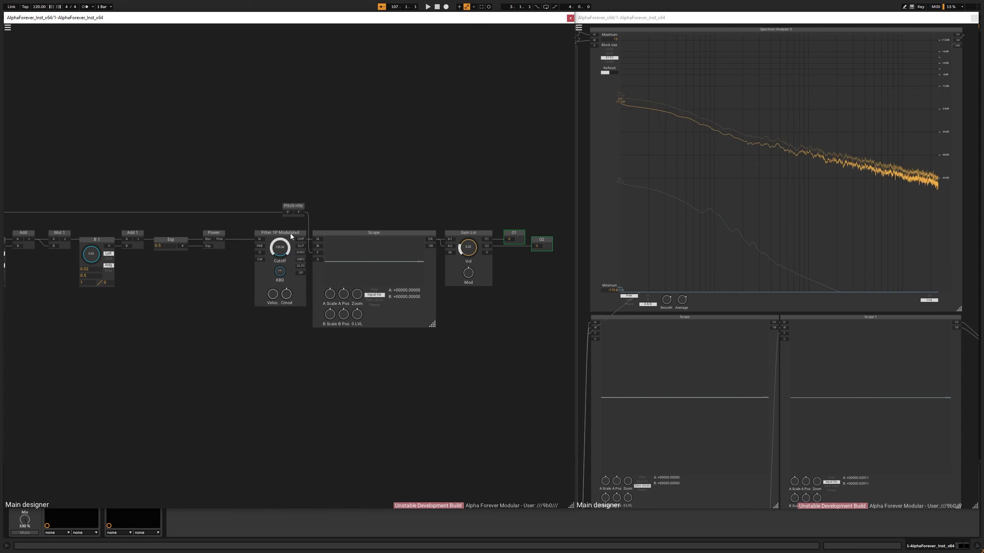
pyautogui.hscroll(-1, 238, 216)
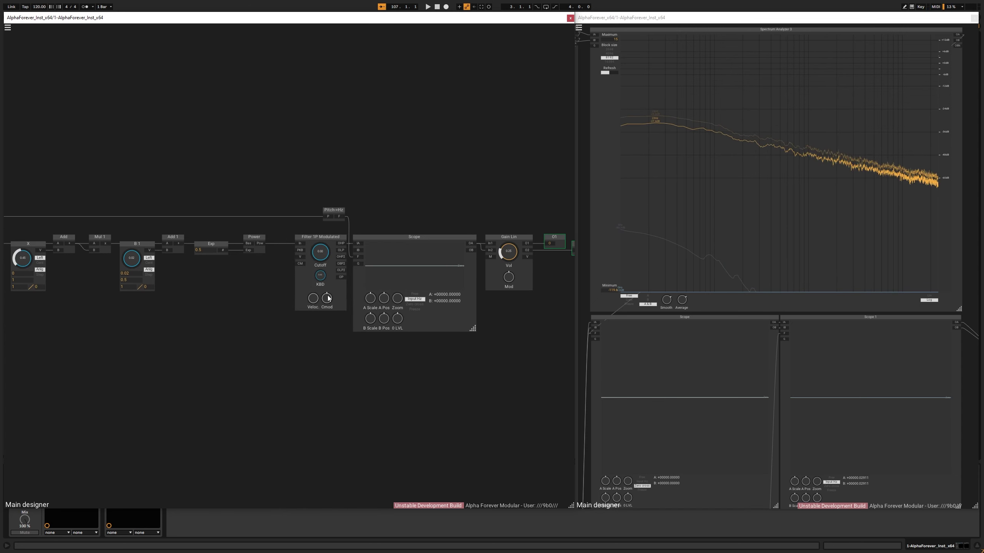
# Place a Con module on the pitch cable before Pitch->Hz and connect its output to the 1P filter's CM input.
pyautogui.scroll(-2, 244, 279)
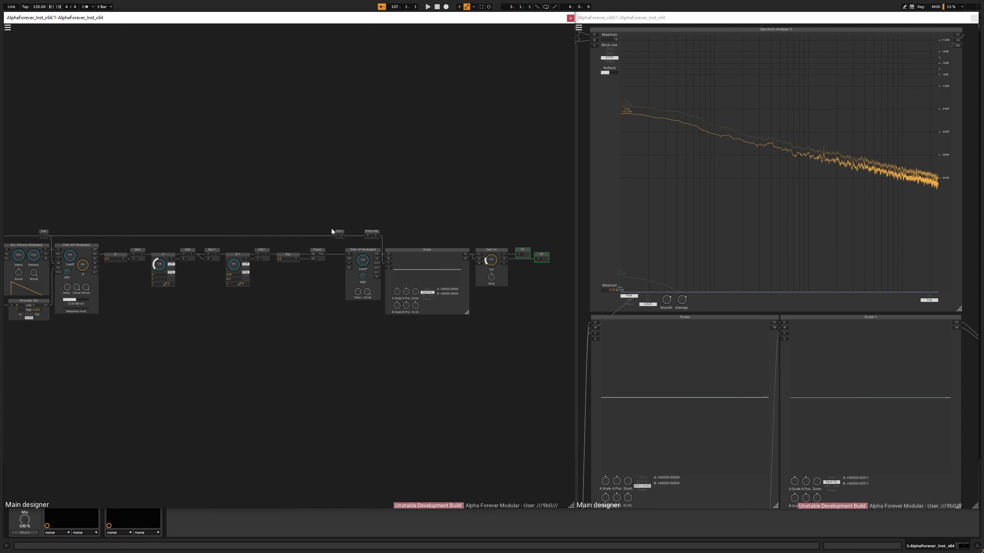
pyautogui.scroll(2, 344, 222)
pyautogui.moveTo(346, 272); pyautogui.dragTo(349, 288)
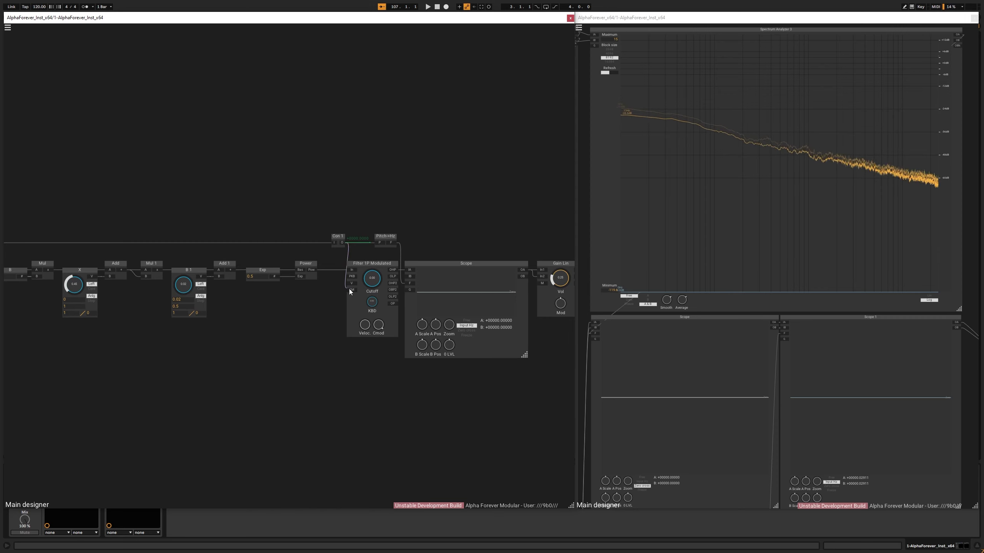
pyautogui.moveTo(338, 235); pyautogui.dragTo(329, 236)
pyautogui.moveTo(308, 333); pyautogui.dragTo(324, 335)
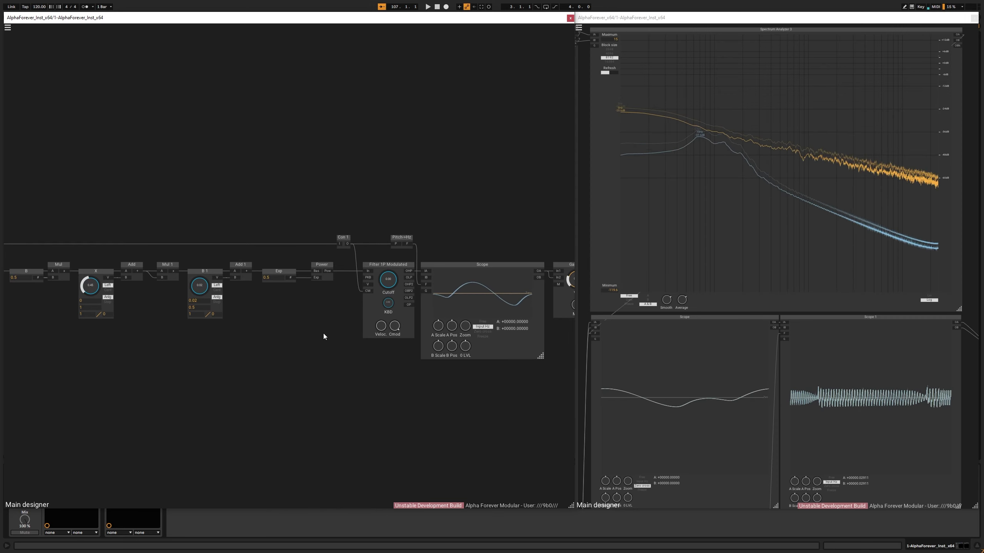
# Move the chain from Con 1 and the 1P filter to the outputs further from Power to free space between them.
pyautogui.moveTo(321, 335); pyautogui.dragTo(193, 325)
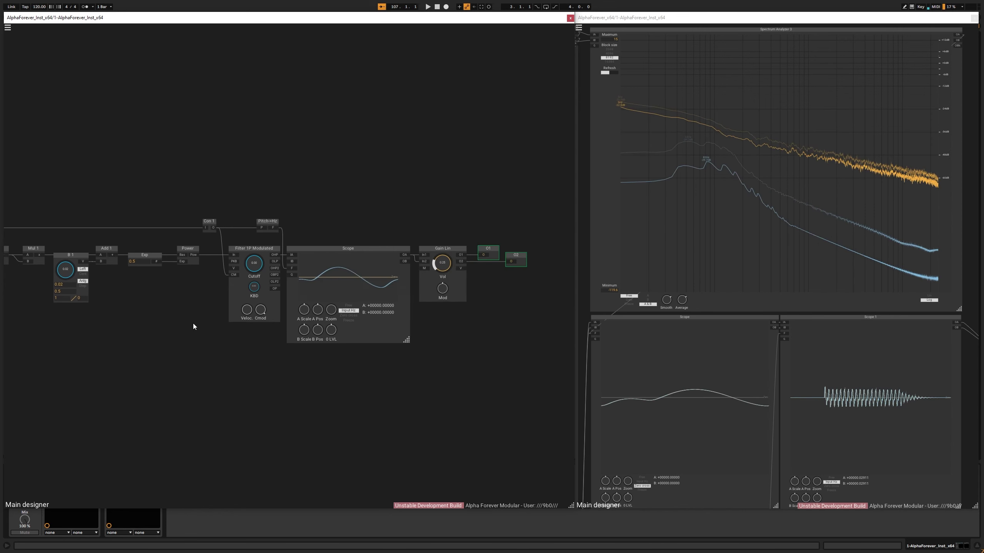
pyautogui.moveTo(197, 221); pyautogui.dragTo(203, 222)
pyautogui.moveTo(246, 197); pyautogui.dragTo(248, 205)
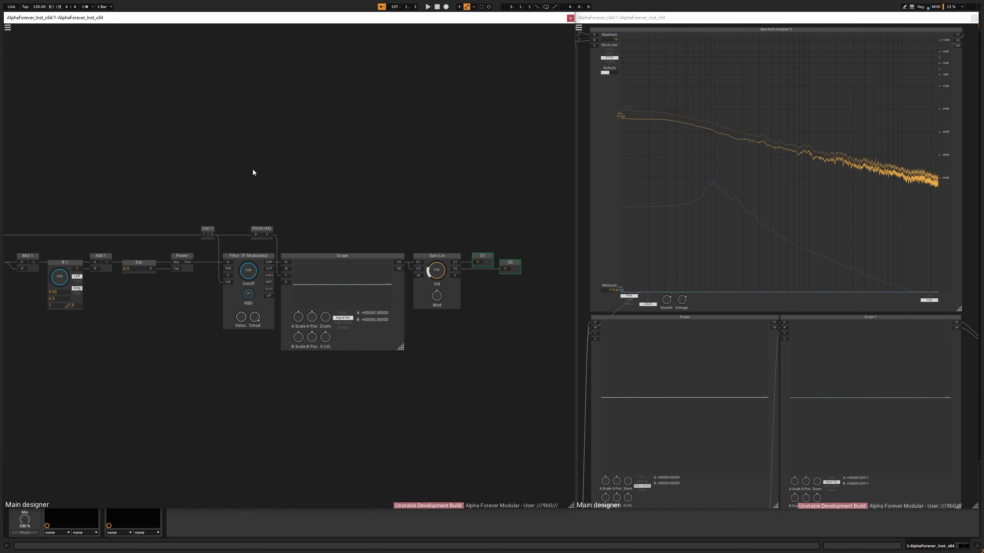
pyautogui.moveTo(198, 196); pyautogui.dragTo(573, 395)
pyautogui.moveTo(203, 249); pyautogui.dragTo(286, 249)
# Add a Div module after Power, feeding Power into its B input and a constant of 1 into its A input.
pyautogui.click(172, 252)
pyautogui.scroll(3, 172, 252)
pyautogui.doubleClick(172, 252)
pyautogui.write('div')
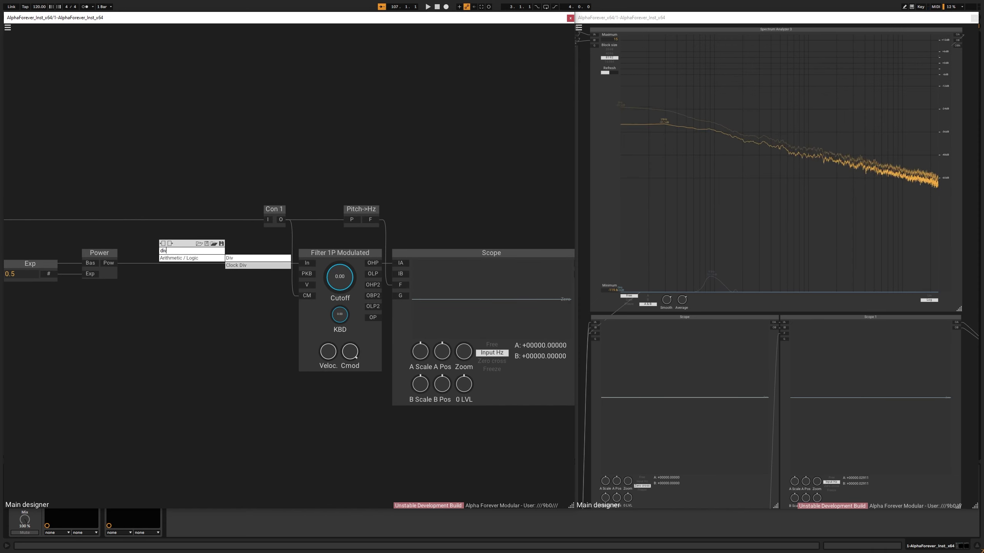
pyautogui.press('Return')
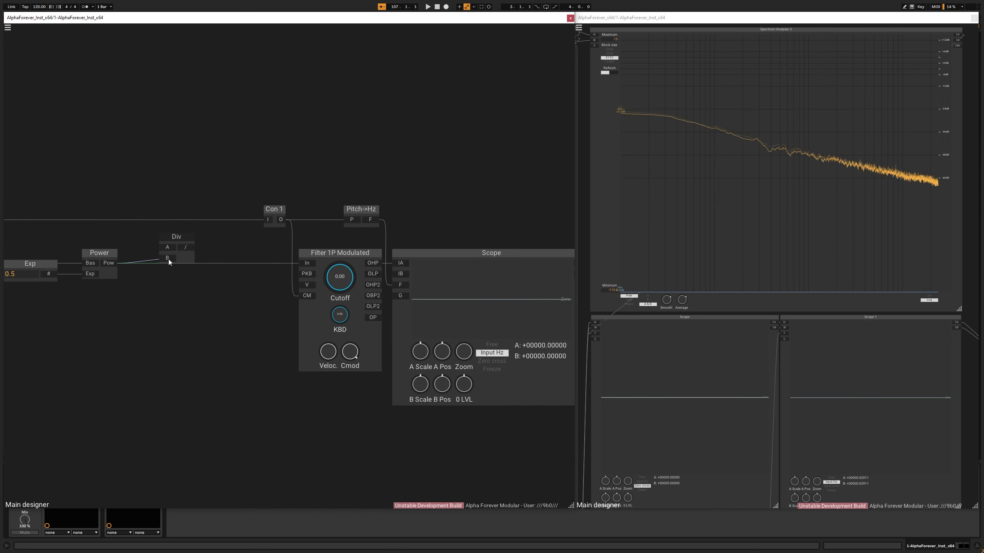
pyautogui.moveTo(171, 244); pyautogui.dragTo(222, 245)
pyautogui.doubleClick(215, 252)
# Connect the Div output to the In input of the Filter 1P Modulated module.
pyautogui.moveTo(120, 222); pyautogui.dragTo(322, 216)
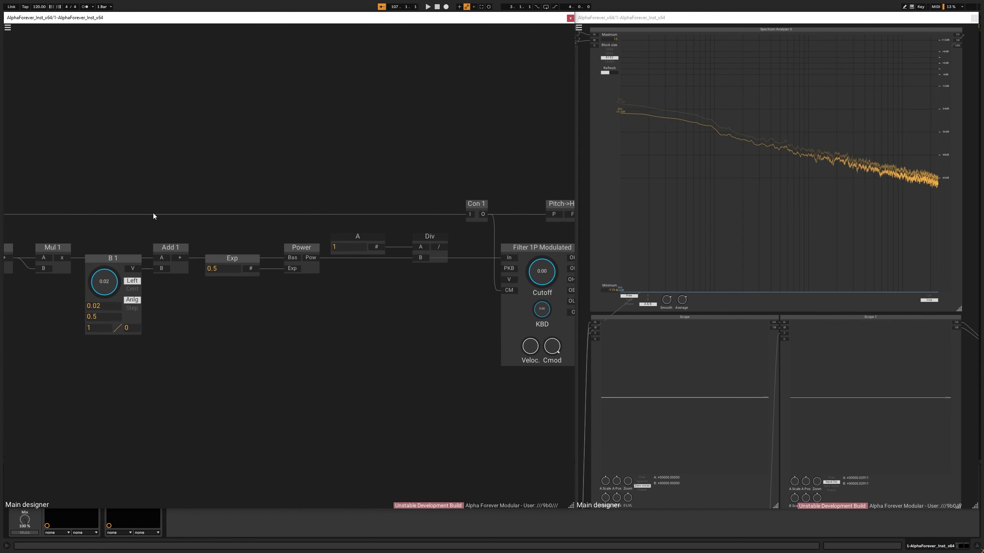
pyautogui.moveTo(90, 293); pyautogui.dragTo(313, 291)
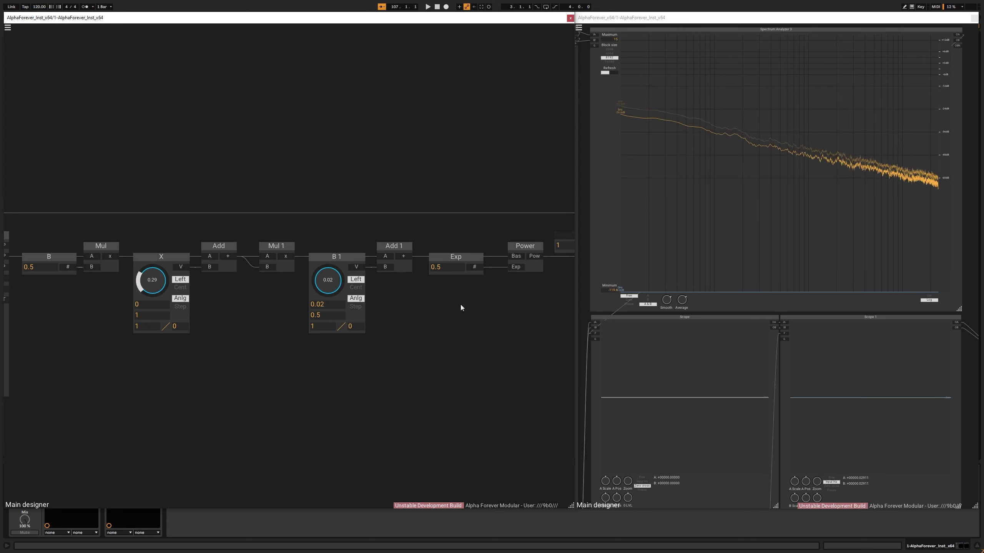
pyautogui.moveTo(461, 307); pyautogui.dragTo(352, 262)
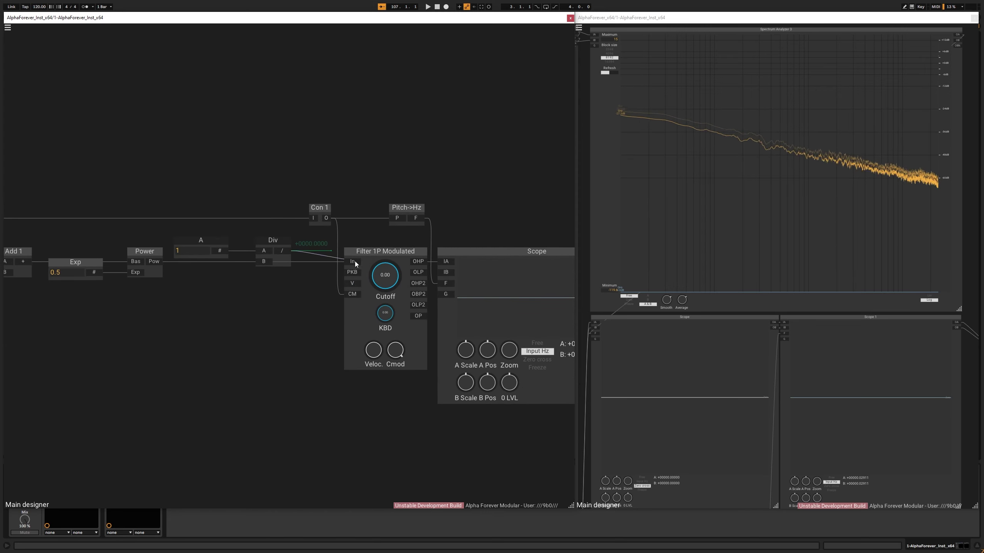
pyautogui.moveTo(331, 222); pyautogui.dragTo(210, 209)
# Move the chain from the 1P filter to the outputs closer to the Div module.
pyautogui.scroll(-2, 210, 208)
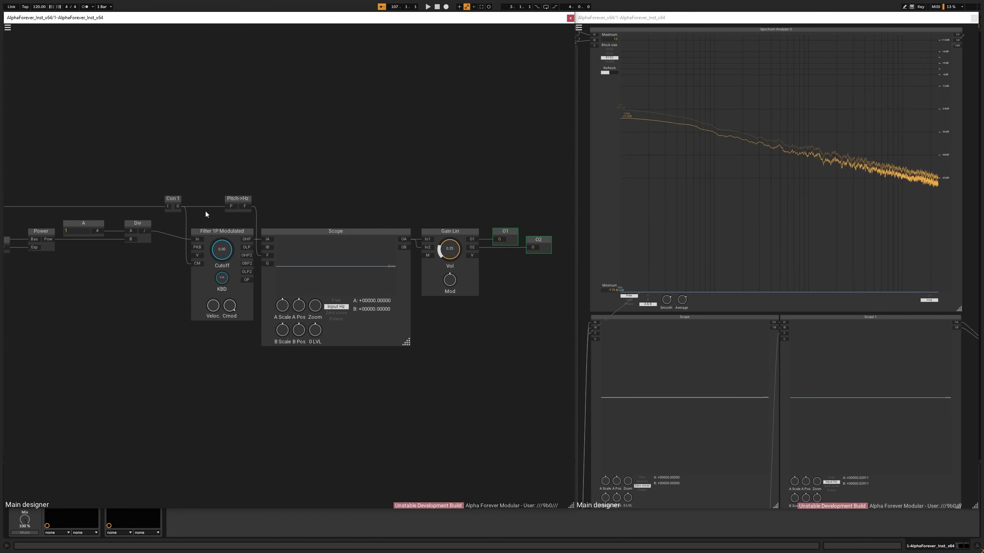
pyautogui.moveTo(114, 172); pyautogui.dragTo(575, 397)
pyautogui.moveTo(153, 241); pyautogui.dragTo(144, 228)
pyautogui.moveTo(106, 193); pyautogui.dragTo(112, 202)
pyautogui.click(115, 176)
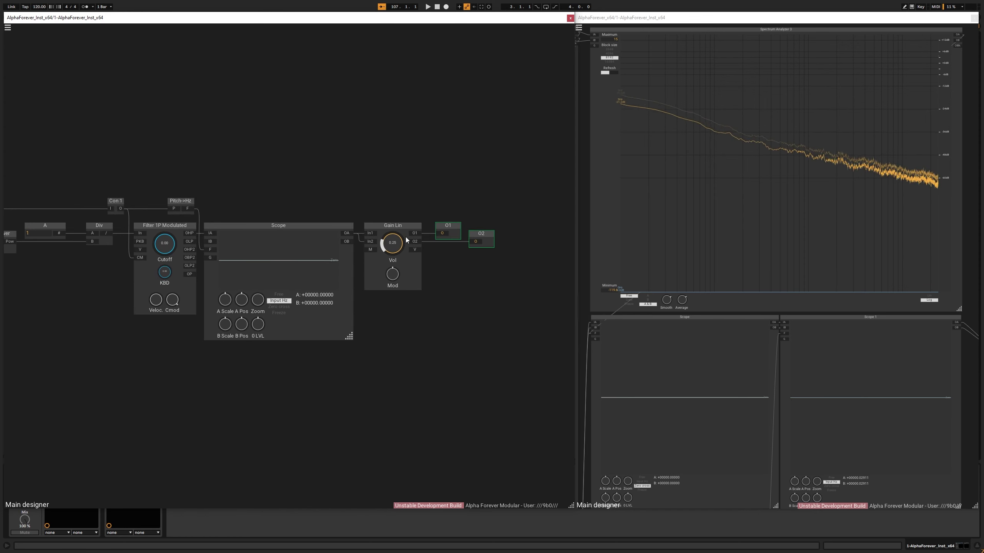
# Lower the Gain Lin volume and adjust the B 1 offset knob slightly.
pyautogui.moveTo(398, 244); pyautogui.dragTo(395, 249)
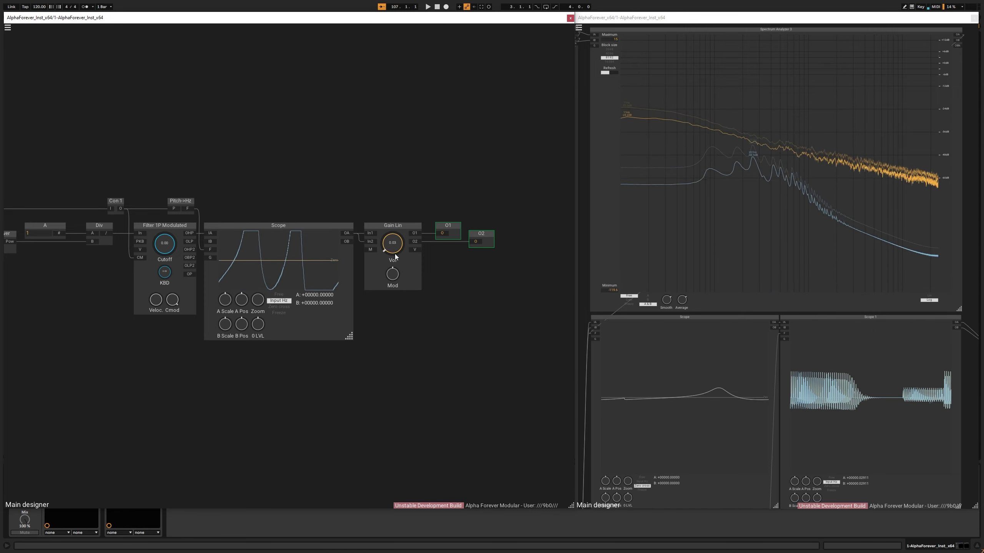
pyautogui.moveTo(80, 347); pyautogui.dragTo(366, 367)
pyautogui.moveTo(370, 310); pyautogui.dragTo(311, 307)
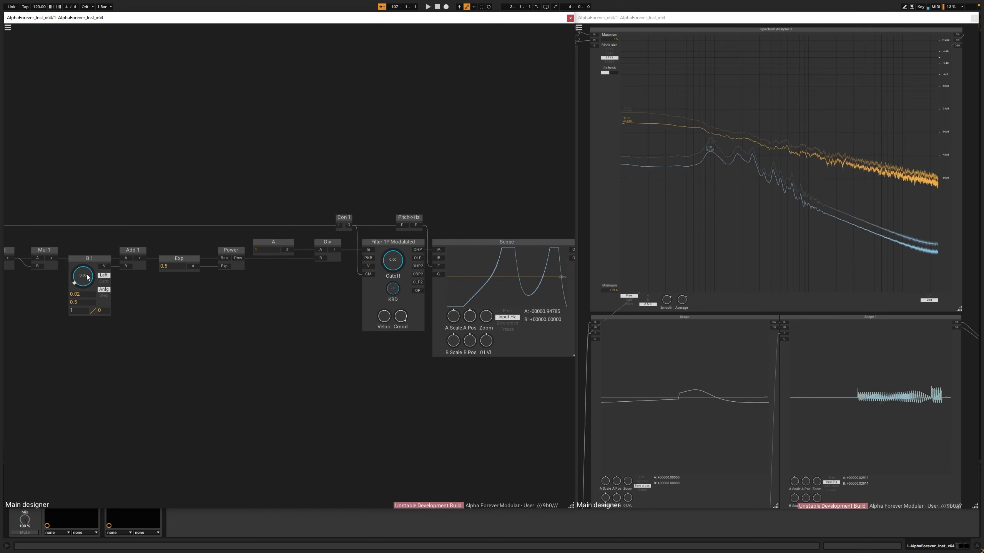
pyautogui.moveTo(88, 280); pyautogui.dragTo(87, 280)
pyautogui.moveTo(247, 321); pyautogui.dragTo(327, 329)
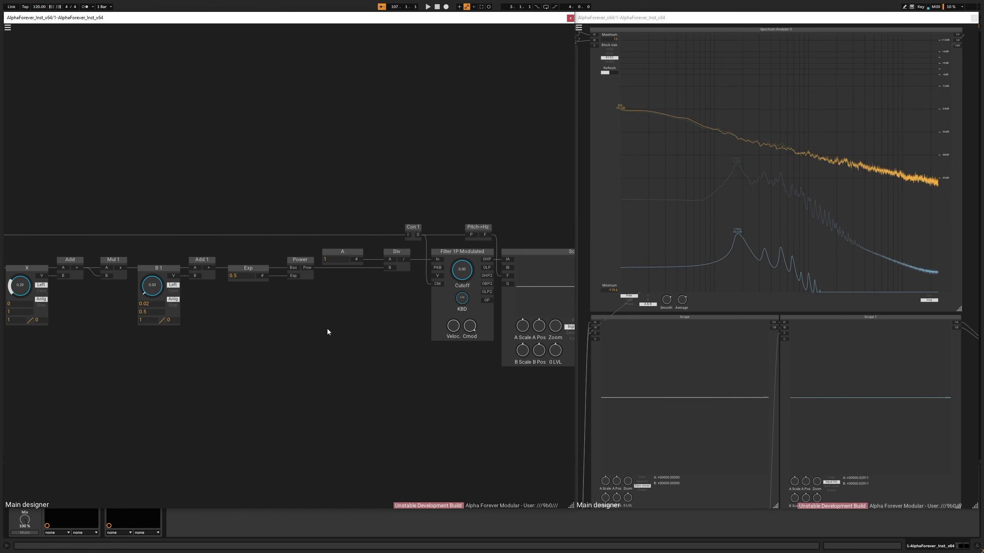
# Set the B 1 knob's minimum to 0.05 and readjust the Gain Lin volume.
pyautogui.click(153, 307)
pyautogui.doubleClick(148, 304)
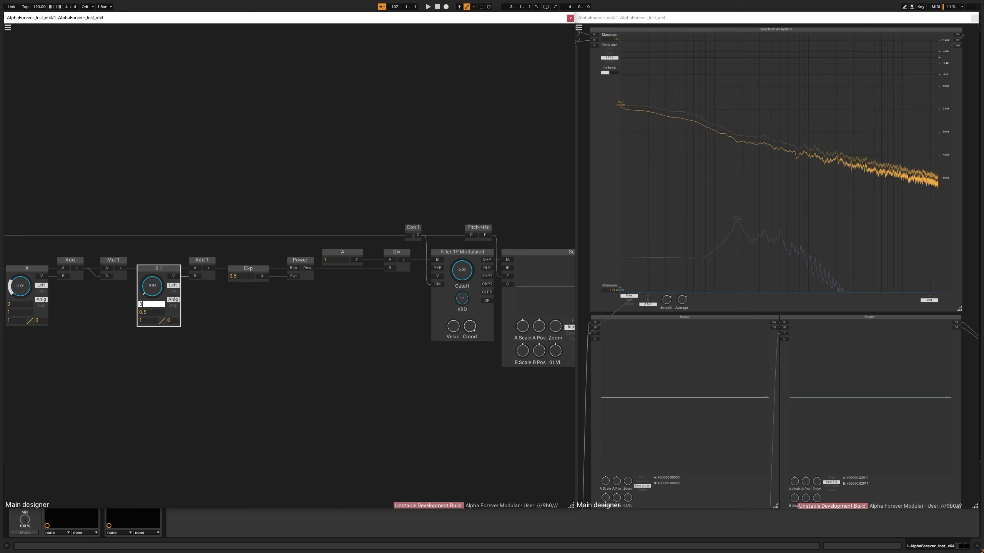
pyautogui.click(279, 320)
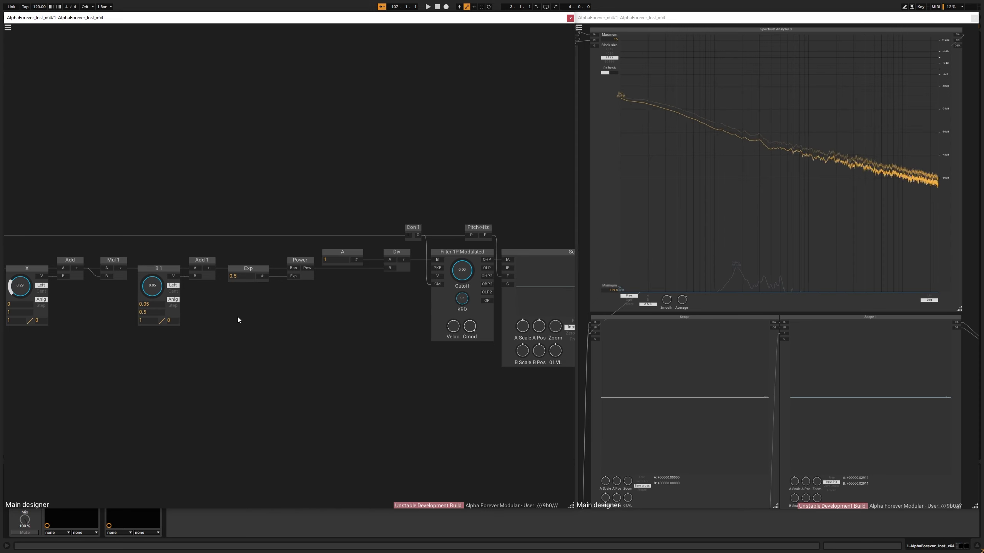
pyautogui.doubleClick(149, 305)
pyautogui.moveTo(244, 332); pyautogui.dragTo(171, 329)
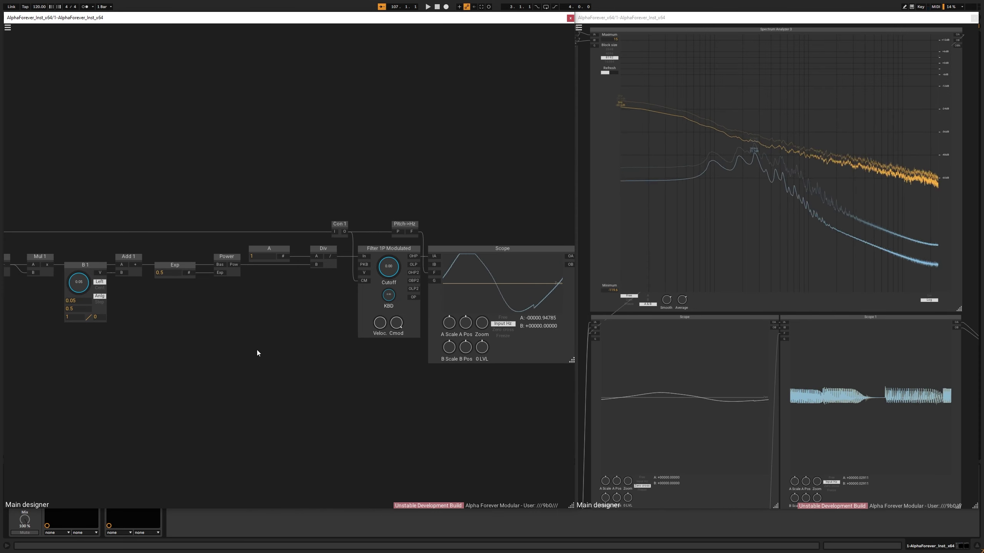
pyautogui.moveTo(257, 351); pyautogui.dragTo(180, 395)
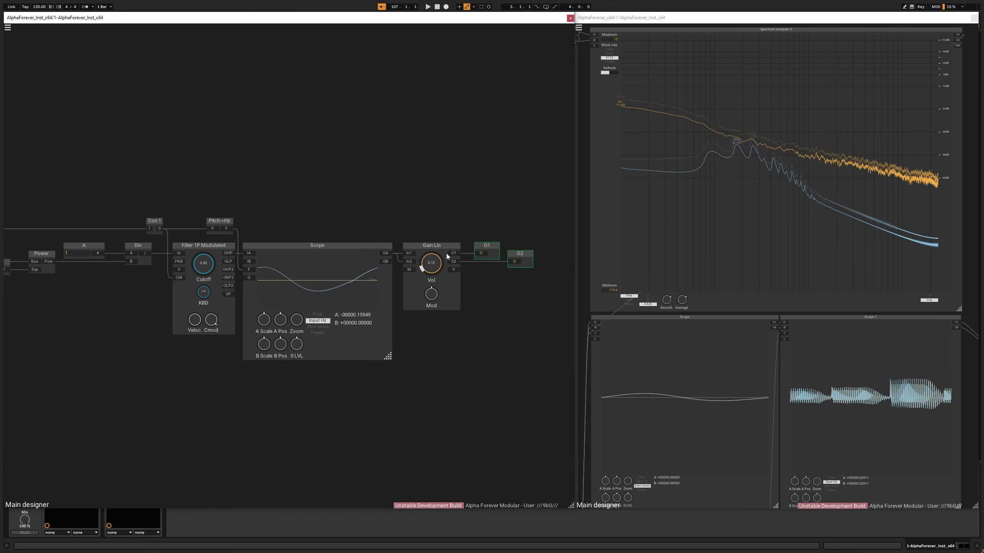
pyautogui.scroll(-2, 377, 174)
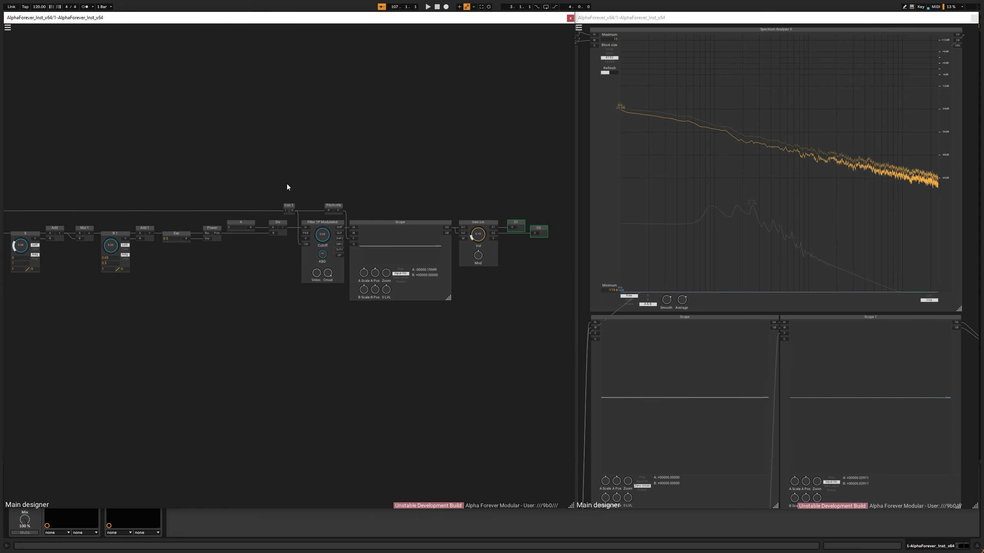
# Move the 1P filter-to-output chain further from Div and insert a Sub module between Div and the filter.
pyautogui.scroll(-2, 204, 190)
pyautogui.moveTo(280, 164); pyautogui.dragTo(300, 194)
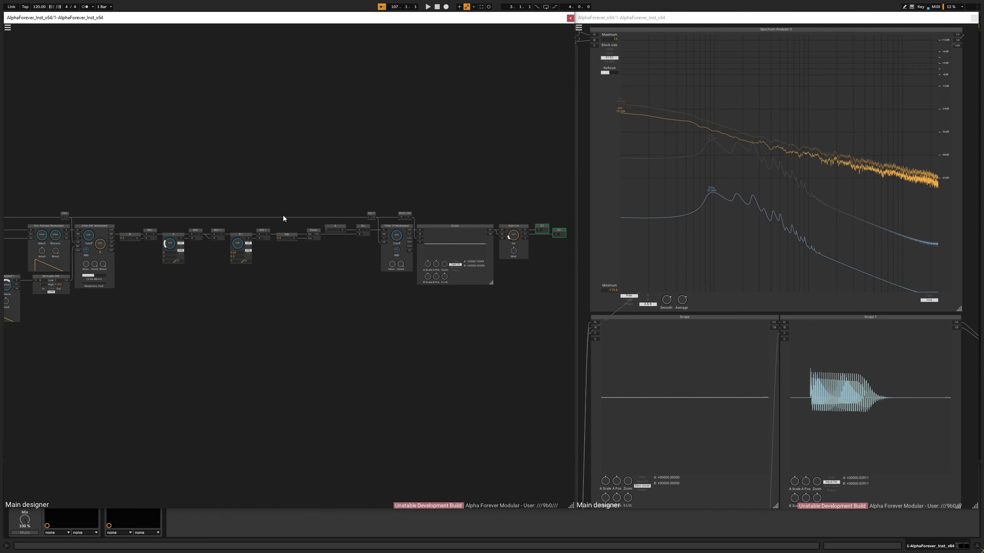
pyautogui.scroll(2, 389, 190)
pyautogui.moveTo(389, 191); pyautogui.dragTo(401, 291)
pyautogui.scroll(4, 211, 262)
pyautogui.rightClick(190, 228)
pyautogui.write('sub')
pyautogui.click(261, 240)
pyautogui.scroll(-2, 262, 243)
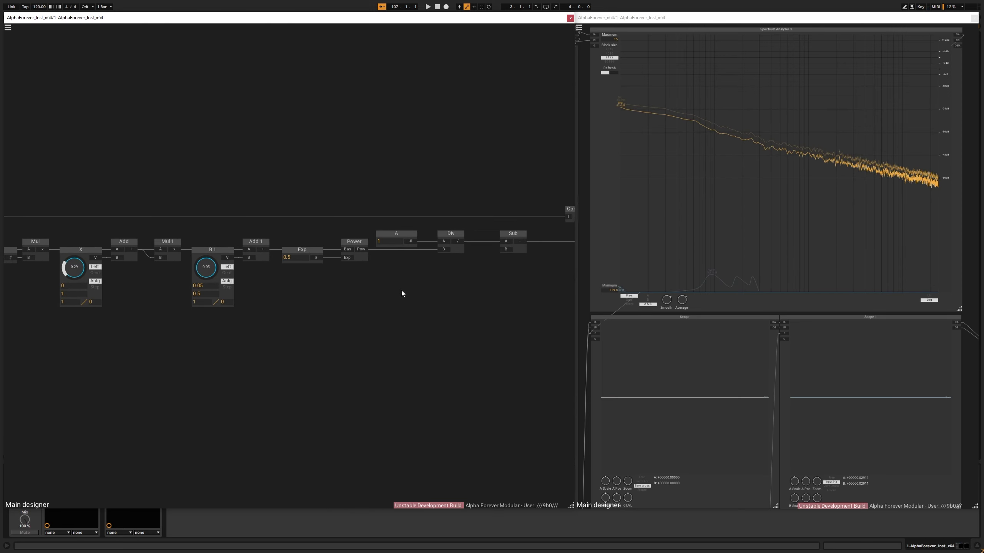
# Duplicate the module chain from the X knob through Div and place the copy beneath the original.
pyautogui.moveTo(50, 238); pyautogui.dragTo(80, 212)
pyautogui.moveTo(141, 249); pyautogui.dragTo(426, 360)
pyautogui.hotkey('ctrl', 'd')
pyautogui.click(150, 282)
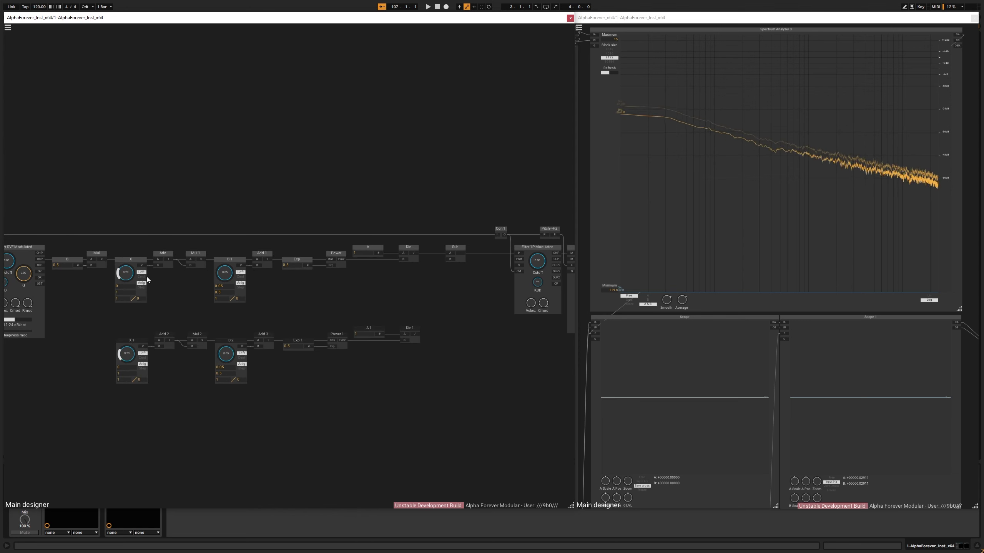
# Delete Add 2 and X 1 from the copied branch and connect the original X knob's output to both Mul 2 inputs.
pyautogui.scroll(4, 191, 313)
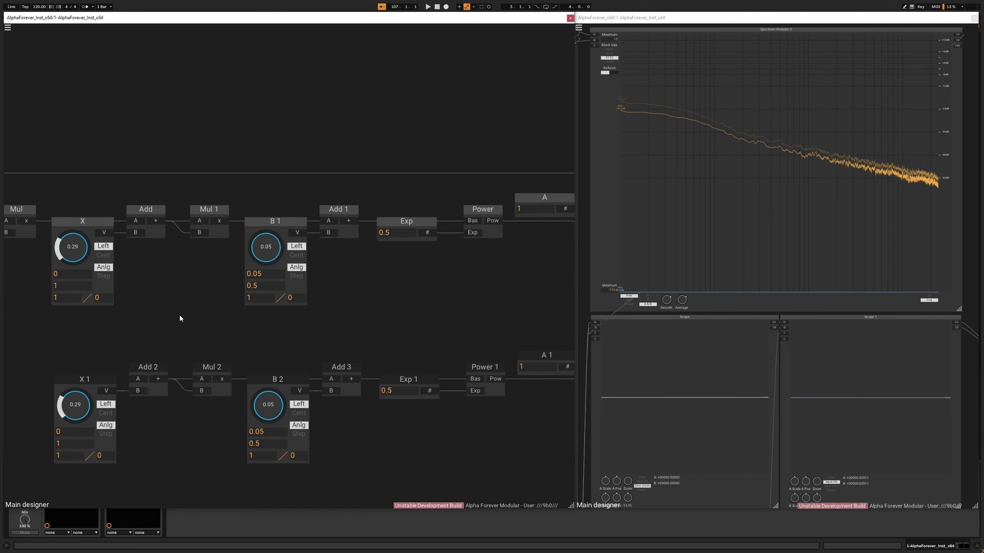
pyautogui.moveTo(231, 315); pyautogui.dragTo(258, 314)
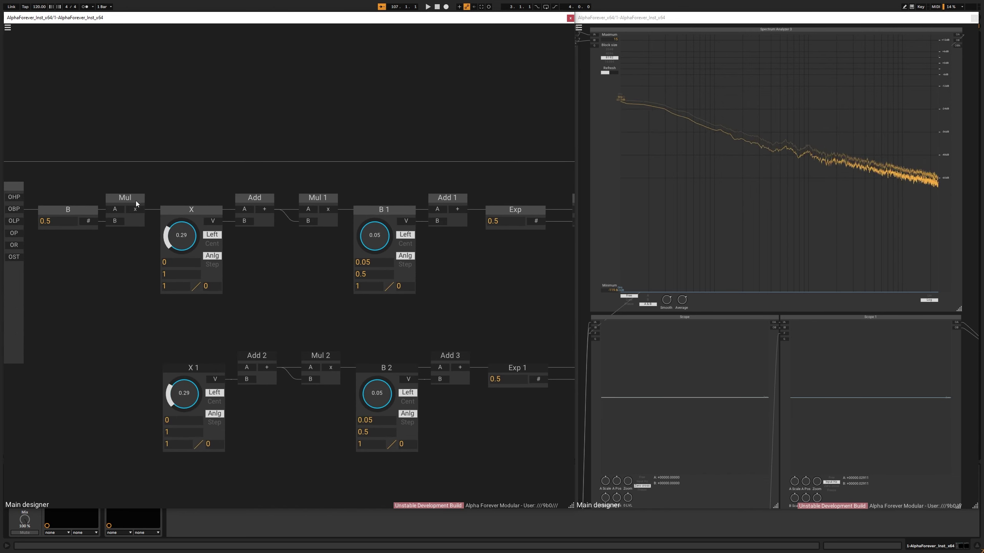
pyautogui.click(251, 358)
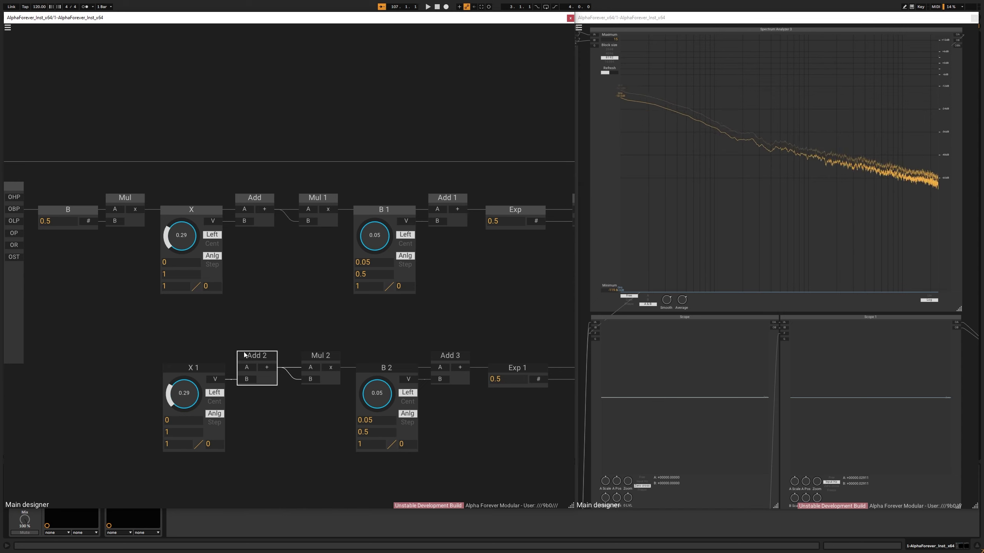
pyautogui.press('Delete')
pyautogui.moveTo(218, 381); pyautogui.dragTo(297, 371)
pyautogui.moveTo(213, 224); pyautogui.dragTo(308, 368)
pyautogui.moveTo(309, 379); pyautogui.dragTo(211, 223)
pyautogui.click(193, 367)
pyautogui.press('Delete')
# Delete the copied B 2 knob and connect the original B 1 knob's output to Add 3's B input.
pyautogui.hscroll(3, 279, 323)
pyautogui.click(275, 363)
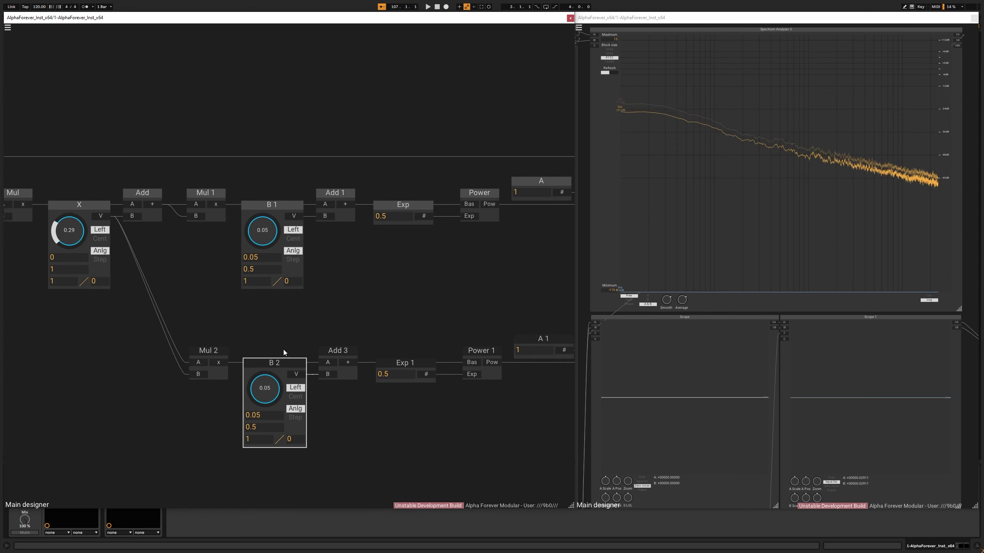
pyautogui.press('Delete')
pyautogui.moveTo(294, 219); pyautogui.dragTo(323, 375)
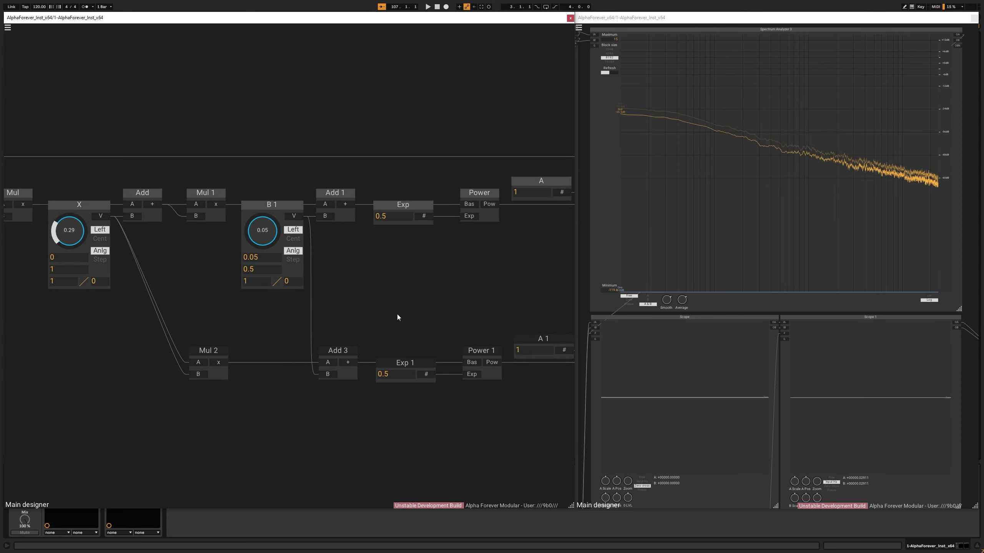
# Move Mul 2 beneath the first Add and connect the Div 1 output to the Sub module's B input.
pyautogui.hscroll(3, 325, 315)
pyautogui.scroll(-3, 381, 314)
pyautogui.click(182, 350)
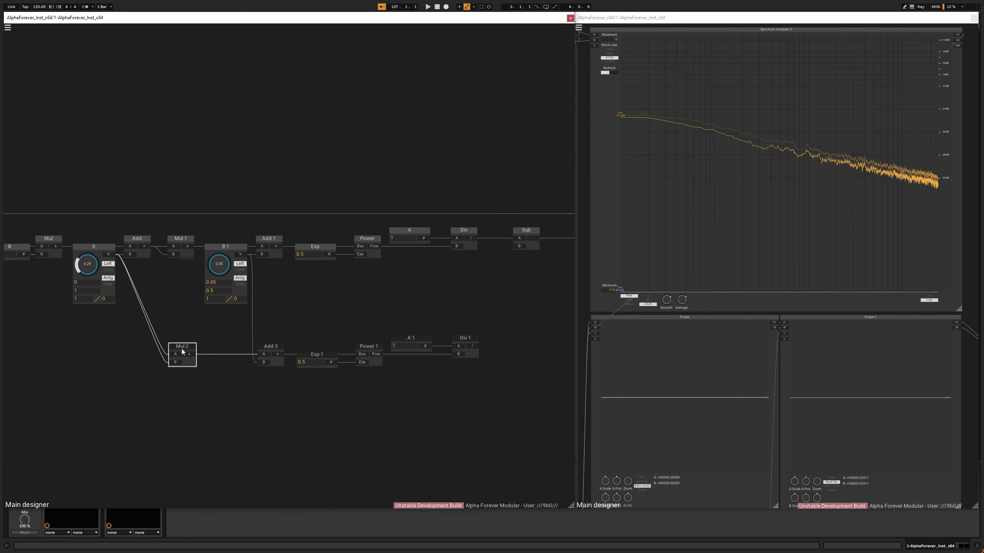
pyautogui.moveTo(183, 346); pyautogui.dragTo(137, 342)
pyautogui.moveTo(316, 329); pyautogui.dragTo(149, 332)
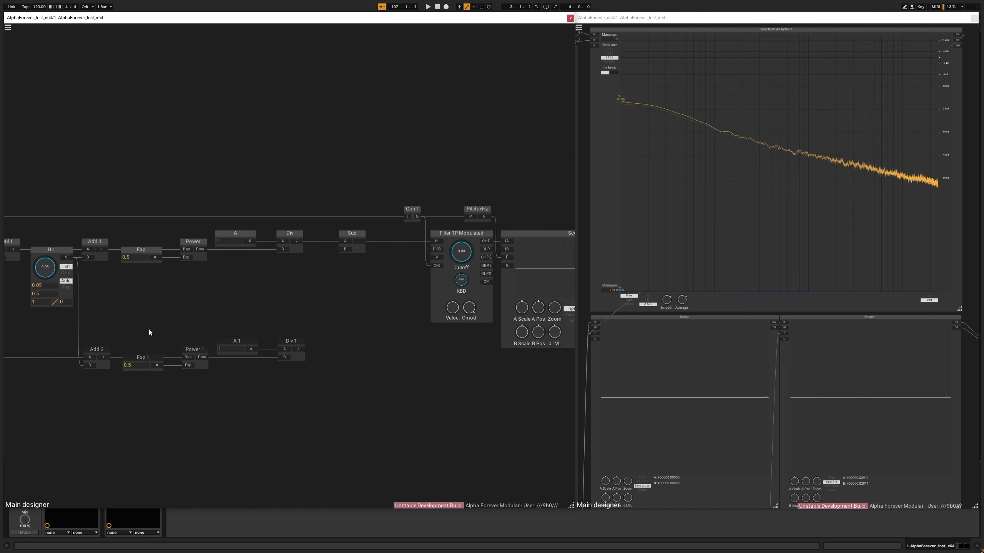
pyautogui.moveTo(301, 350); pyautogui.dragTo(325, 234)
pyautogui.moveTo(92, 346); pyautogui.dragTo(222, 344)
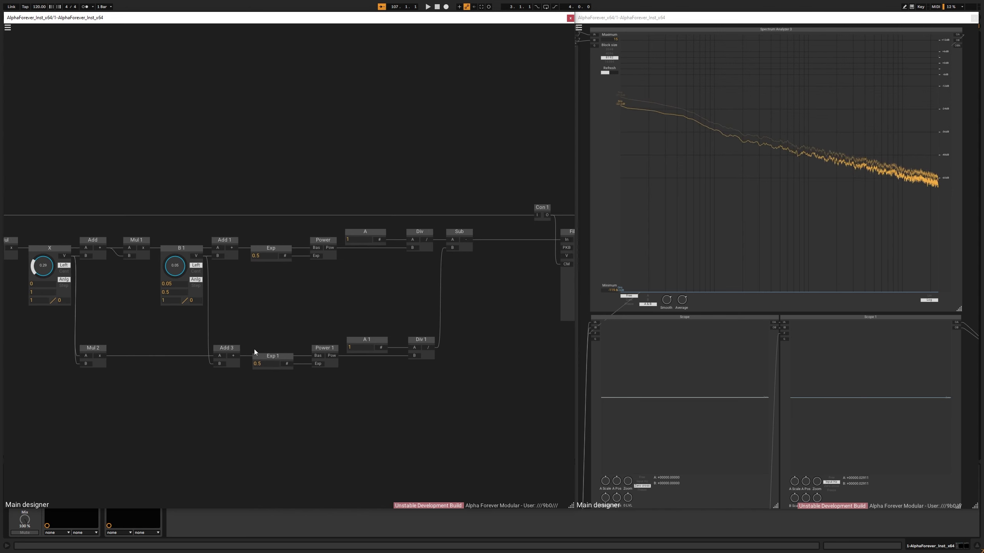
# Move the chain from Con 1 and the 1P filter to the outputs closer to the Sub module.
pyautogui.moveTo(372, 362); pyautogui.dragTo(194, 328)
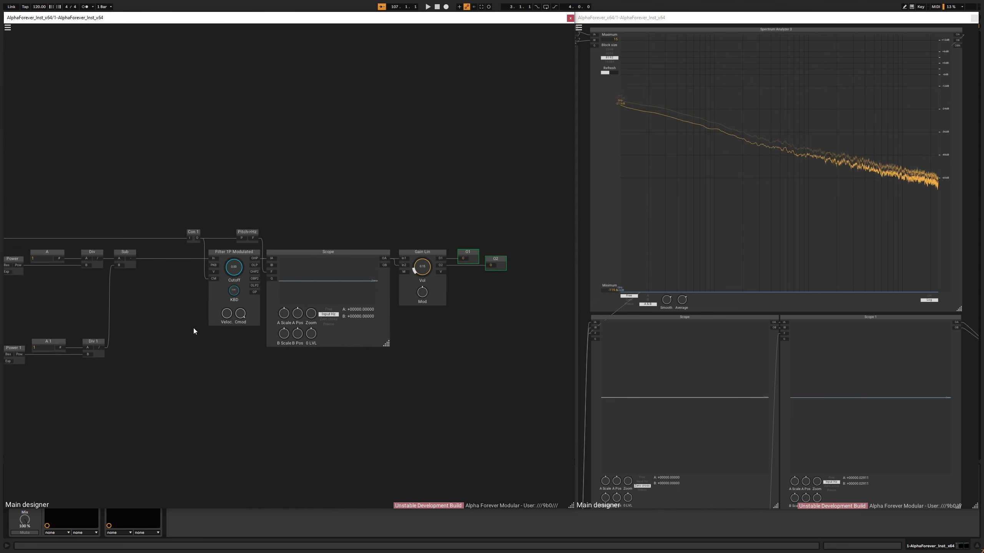
pyautogui.moveTo(155, 204); pyautogui.dragTo(535, 417)
pyautogui.moveTo(214, 252); pyautogui.dragTo(286, 195)
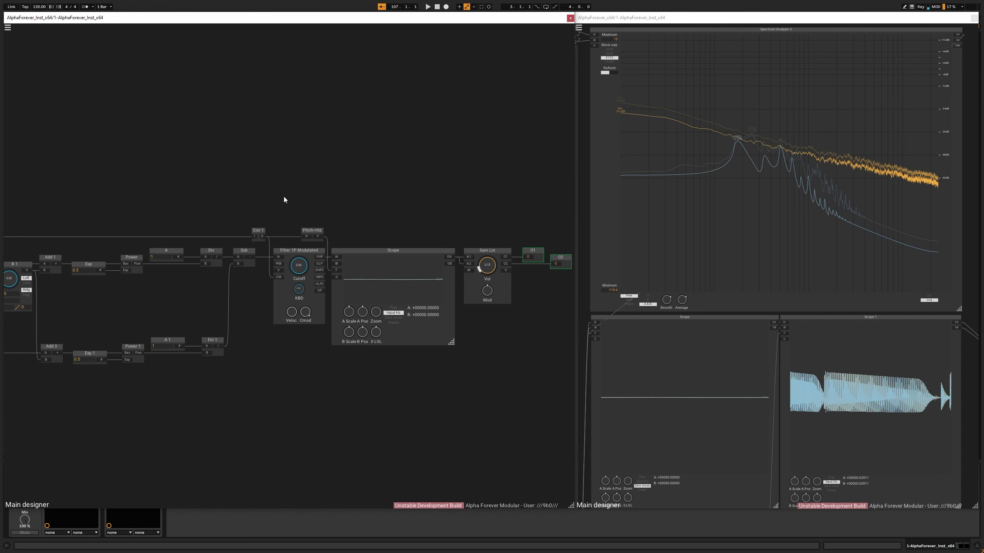
# Insert a Mul module between the Midi Note's T output and the first envelope follower's In, with the V output as its second factor.
pyautogui.moveTo(142, 195); pyautogui.dragTo(505, 186)
pyautogui.moveTo(194, 181); pyautogui.dragTo(437, 172)
pyautogui.scroll(5, 252, 201)
pyautogui.scroll(2, 252, 201)
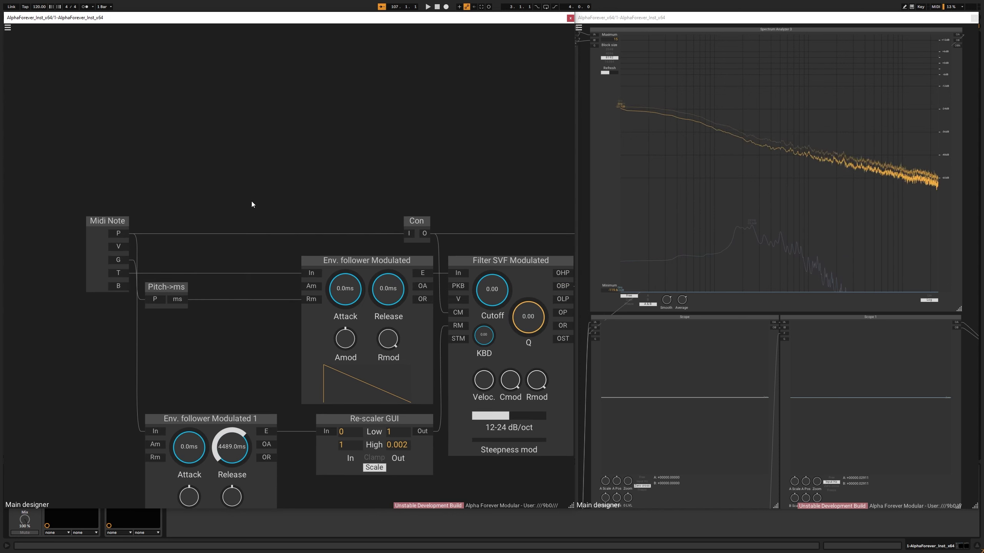
pyautogui.rightClick(226, 259)
pyautogui.write('mul')
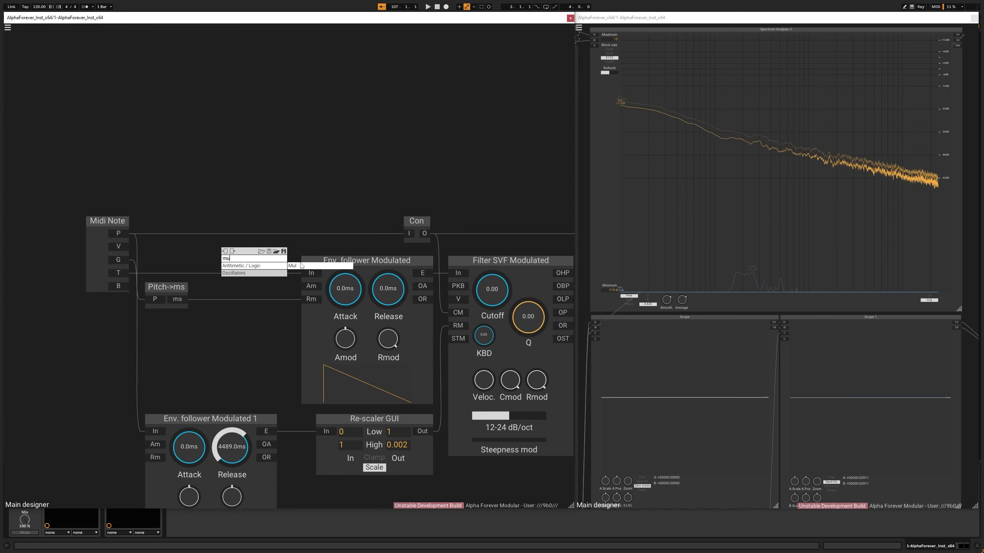
pyautogui.press('Return')
pyautogui.moveTo(120, 273); pyautogui.dragTo(229, 268)
pyautogui.moveTo(118, 247); pyautogui.dragTo(310, 273)
# Route the Midi Note's velocity cable through a Con module and align that module's right edge with Pitch->ms.
pyautogui.moveTo(117, 273); pyautogui.dragTo(122, 250)
pyautogui.moveTo(239, 251); pyautogui.dragTo(153, 242)
pyautogui.click(145, 235)
pyautogui.keyDown('shift'); pyautogui.click(173, 288); pyautogui.keyUp('shift')
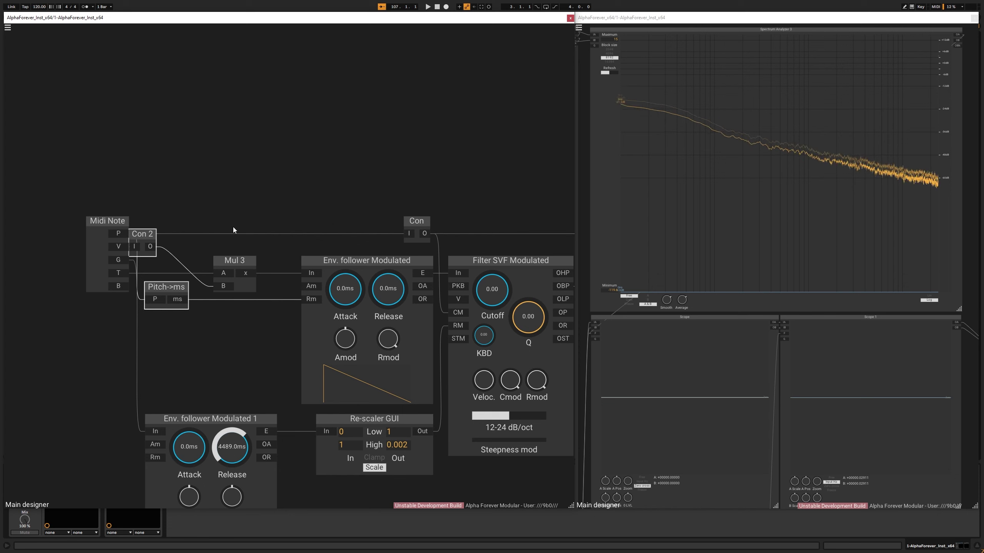
pyautogui.press('Right')
pyautogui.click(251, 221)
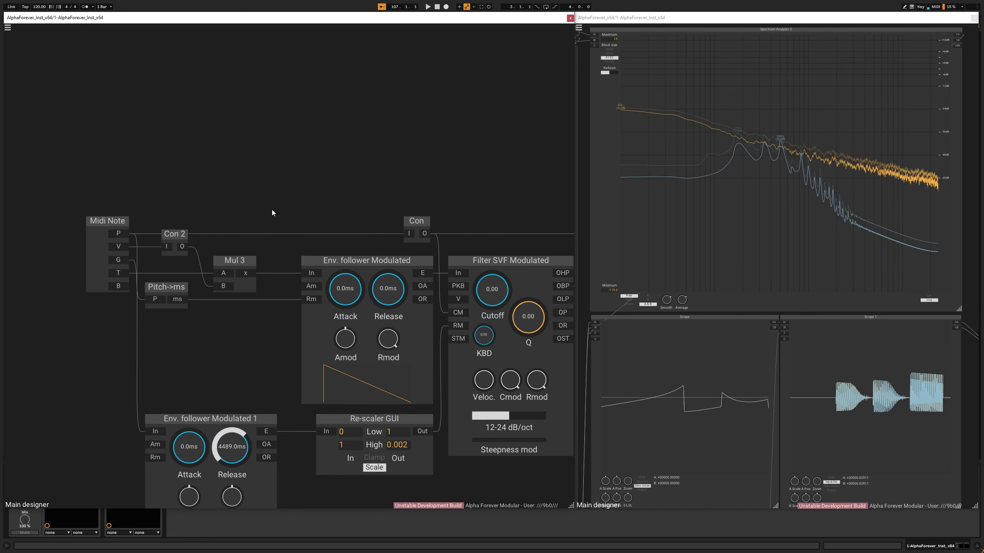
# Examine the two parallel Div branches and the Sub module feeding the 1P filter.
pyautogui.scroll(-2, 303, 198)
pyautogui.scroll(-4, 285, 165)
pyautogui.moveTo(410, 165); pyautogui.dragTo(185, 154)
pyautogui.scroll(-3, 302, 160)
pyautogui.moveTo(340, 156); pyautogui.dragTo(279, 171)
pyautogui.scroll(1, 279, 171)
pyautogui.scroll(1, 279, 171)
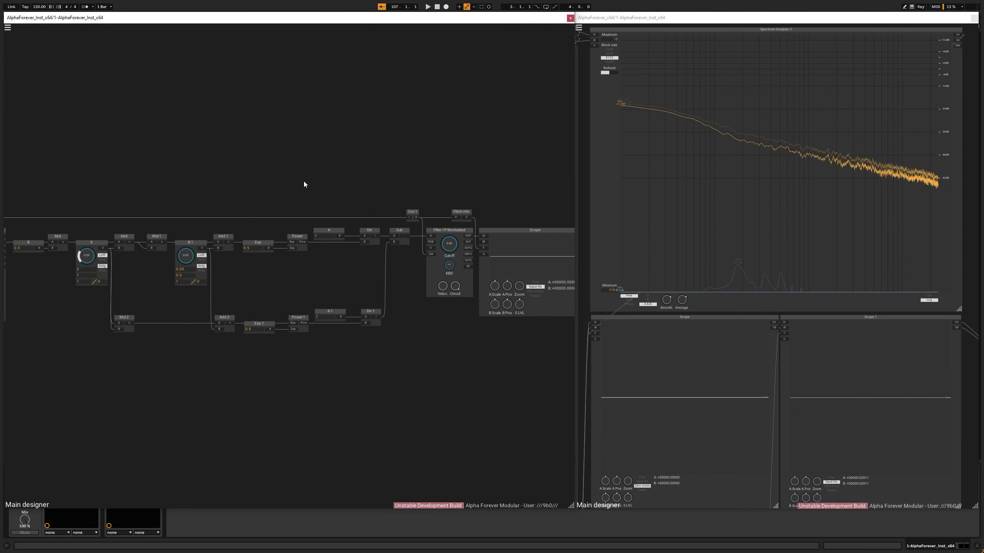
# Copy the X-to-Sub calculation modules into a new Designer module named PickUp, placed below the original network.
pyautogui.moveTo(412, 227); pyautogui.dragTo(72, 369)
pyautogui.rightClick(133, 368)
pyautogui.write('des')
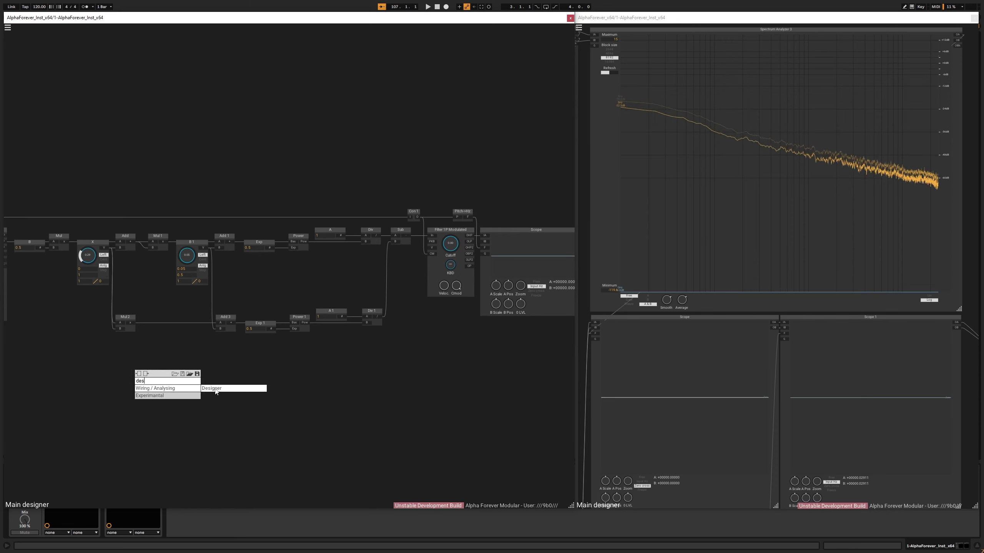
pyautogui.press('Return')
pyautogui.scroll(3, 170, 359)
pyautogui.doubleClick(131, 381)
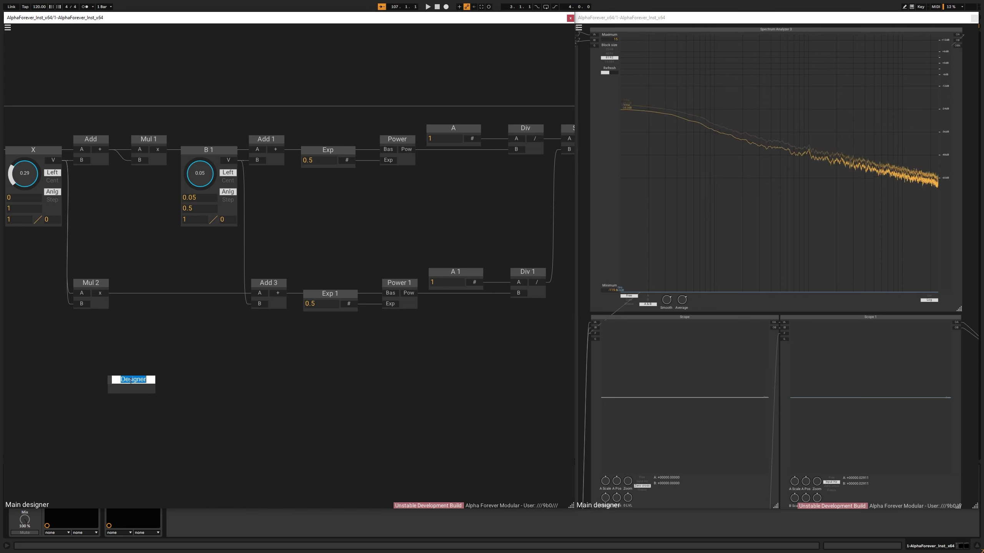
pyautogui.write('PickUp')
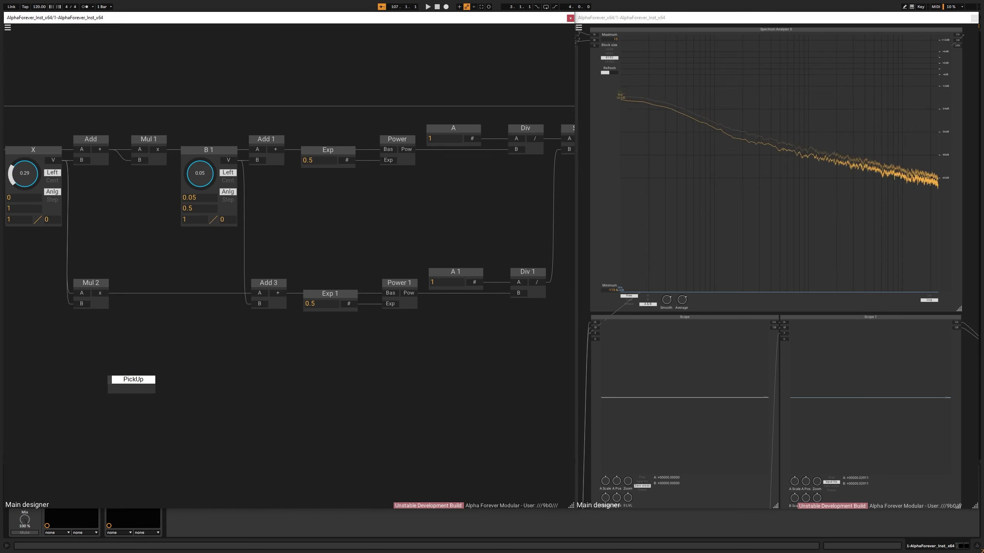
pyautogui.click(133, 391)
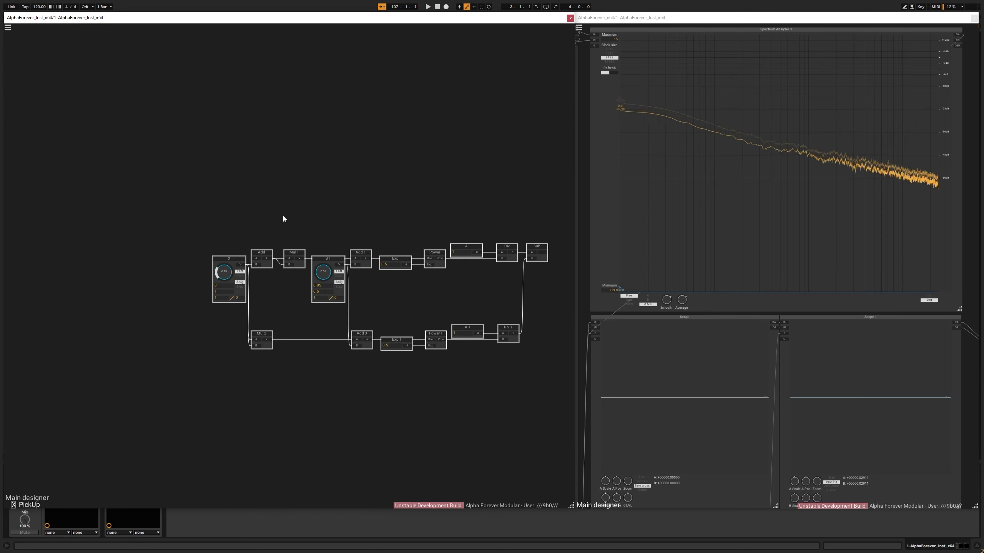
# Inside PickUp, create an input named In connected to the Add module's A port.
pyautogui.scroll(2, 282, 221)
pyautogui.moveTo(243, 276); pyautogui.dragTo(161, 267)
pyautogui.write('In')
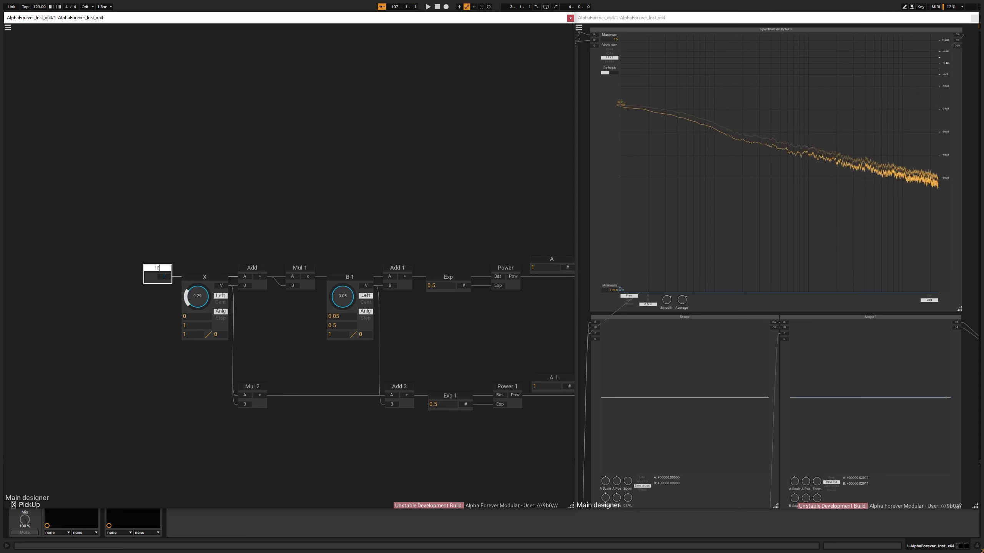
pyautogui.press('Return')
# Replace PickUp's internal X knob with an X input routed through a Con module to Add and Mul 2.
pyautogui.doubleClick(215, 275)
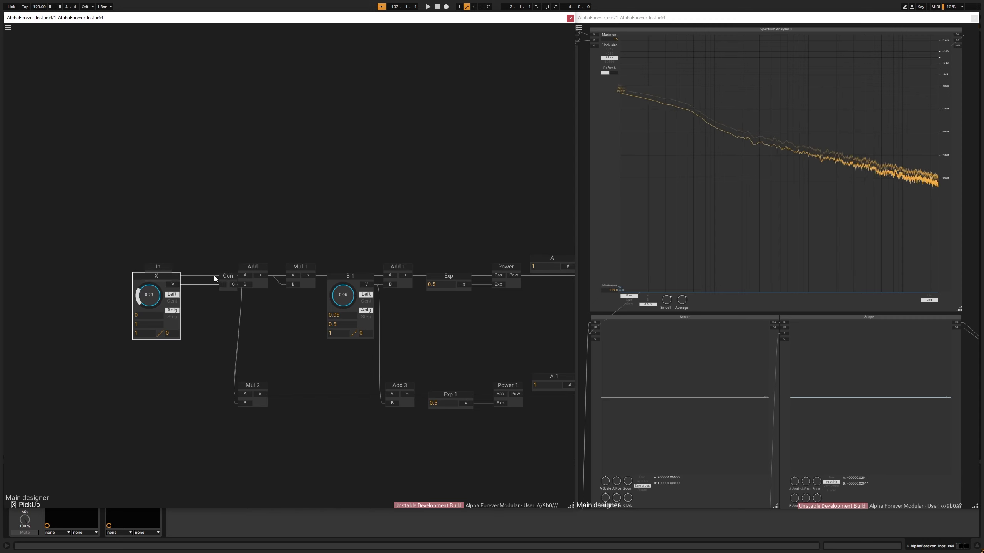
pyautogui.click(160, 281)
pyautogui.moveTo(196, 282); pyautogui.dragTo(215, 275)
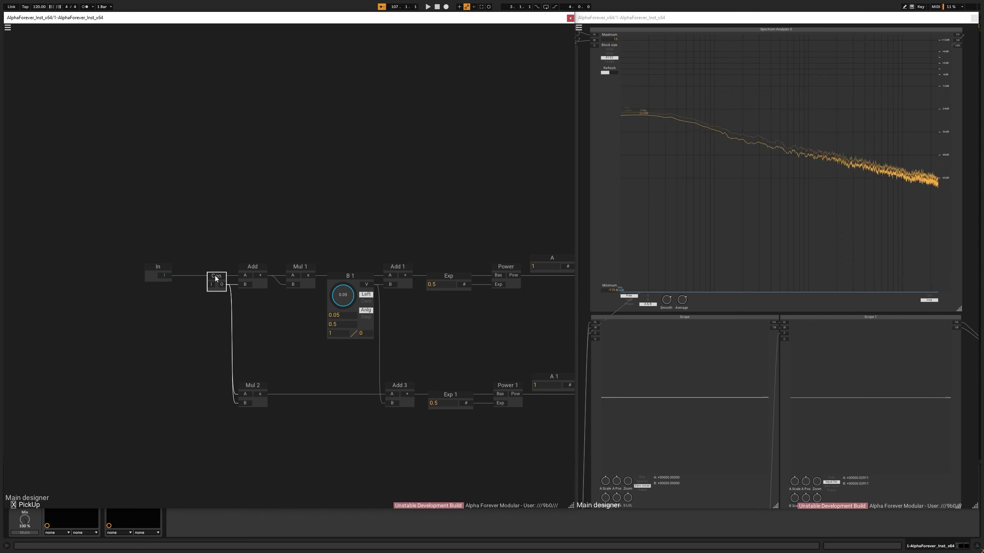
pyautogui.click(161, 272)
pyautogui.hscroll(10, 213, 252)
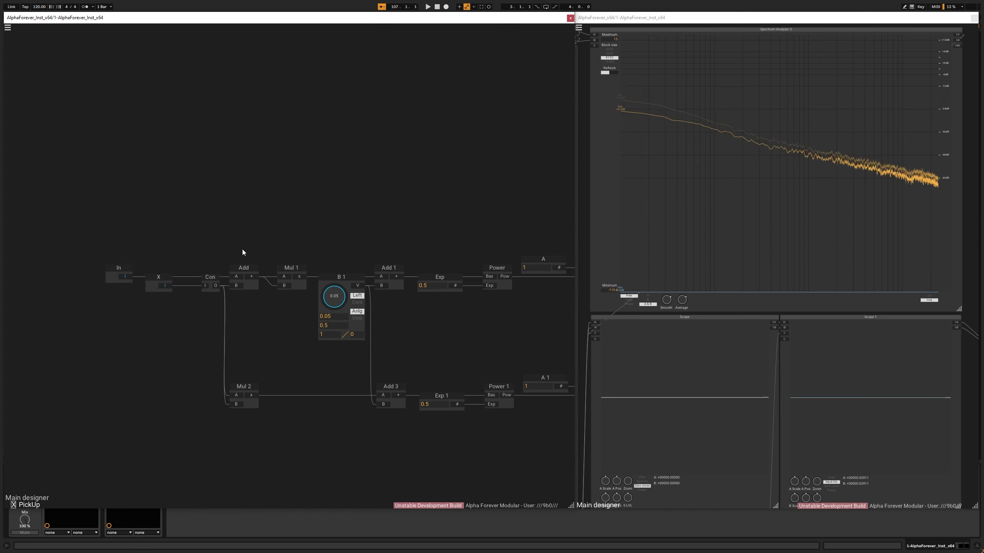
# Replace PickUp's internal B 1 knob with a Y input routed through a Con module to Add 1 and Add 3.
pyautogui.hscroll(-4, 281, 278)
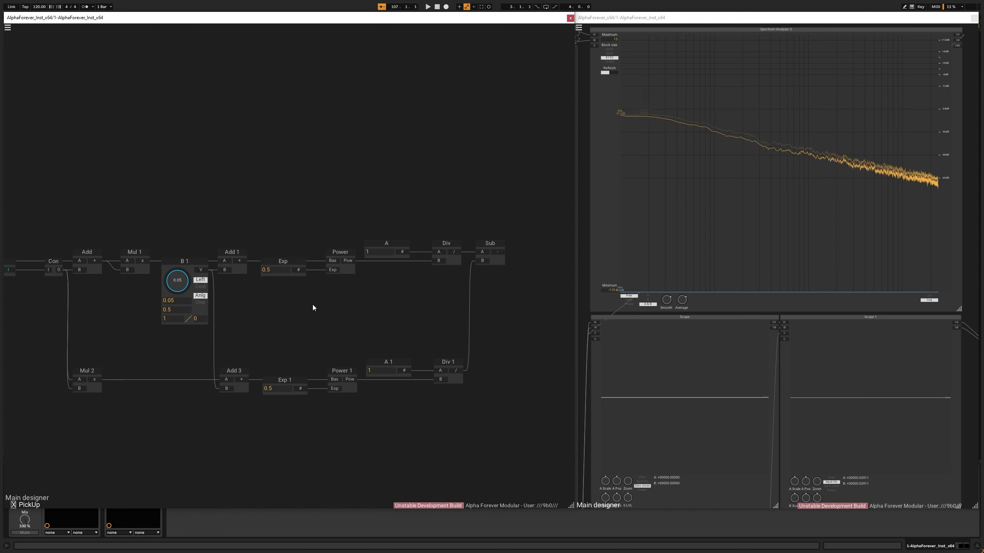
pyautogui.moveTo(205, 264); pyautogui.dragTo(172, 262)
pyautogui.click(148, 261)
pyautogui.press('Delete')
pyautogui.doubleClick(203, 228)
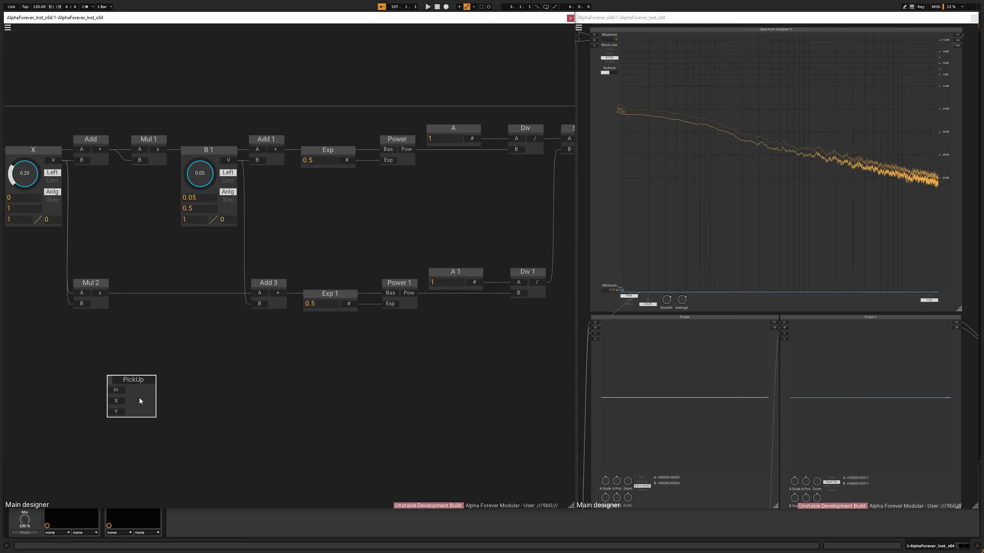
# Connect the Sub module inside PickUp to a new output named Out and return to the main designer.
pyautogui.doubleClick(139, 398)
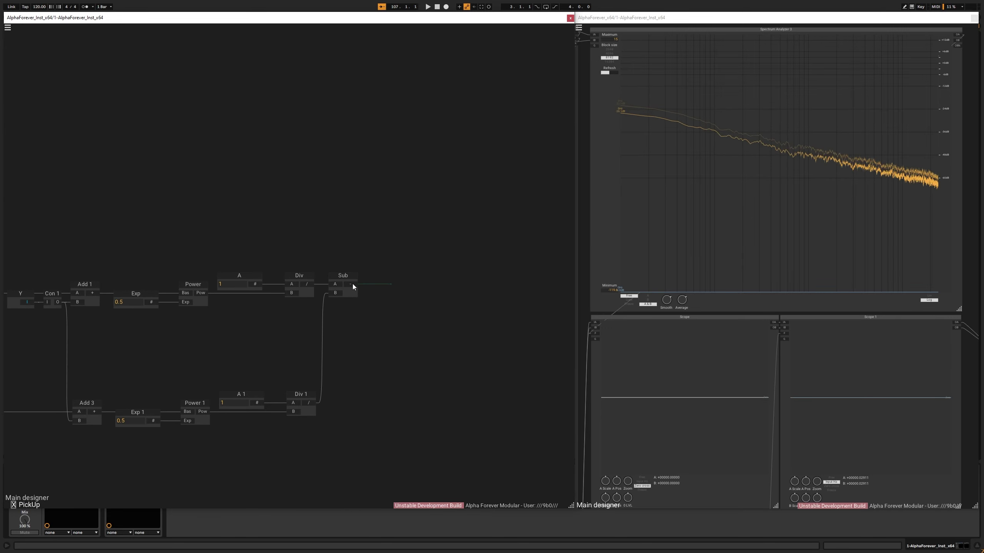
pyautogui.moveTo(353, 285); pyautogui.dragTo(400, 279)
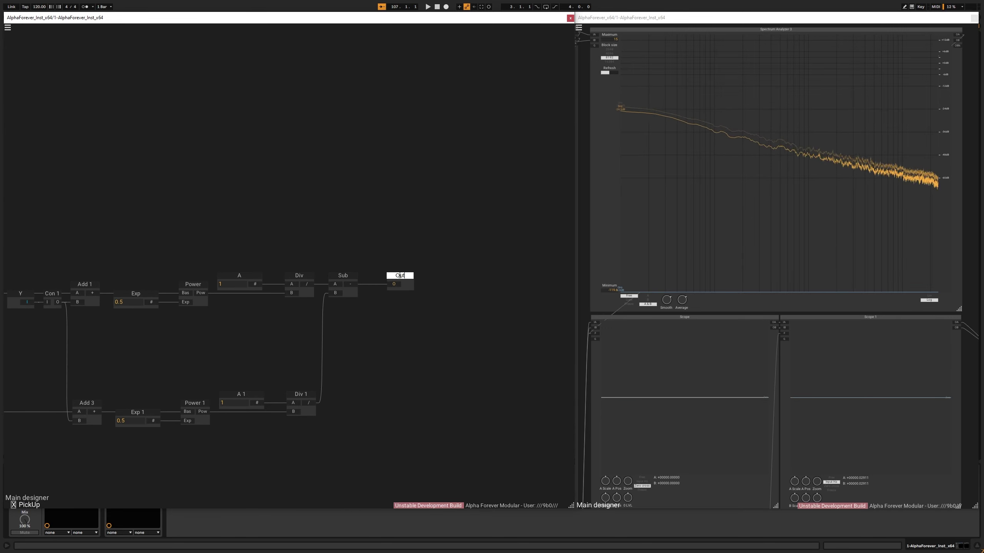
pyautogui.press('Return')
pyautogui.doubleClick(328, 199)
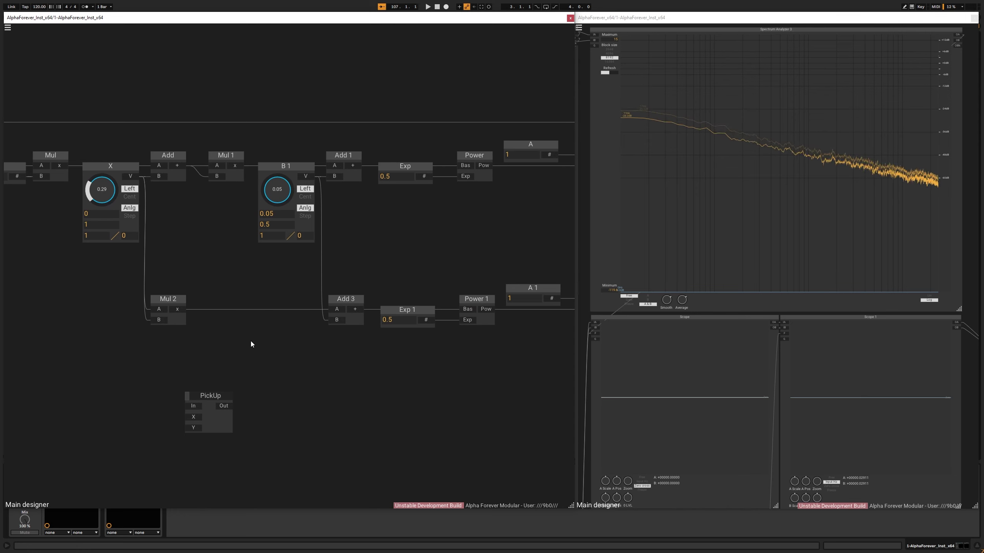
# Delete the original calculation modules between the X knob and the 1P filter, keeping the B 1 knob.
pyautogui.moveTo(139, 133); pyautogui.dragTo(253, 332)
pyautogui.press('Delete')
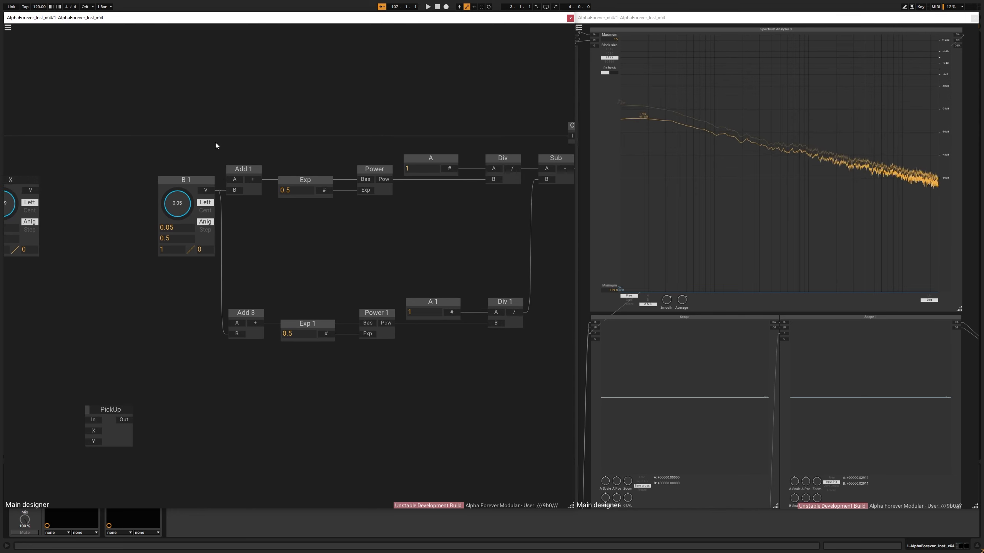
pyautogui.moveTo(215, 142); pyautogui.dragTo(532, 353)
pyautogui.press('Delete')
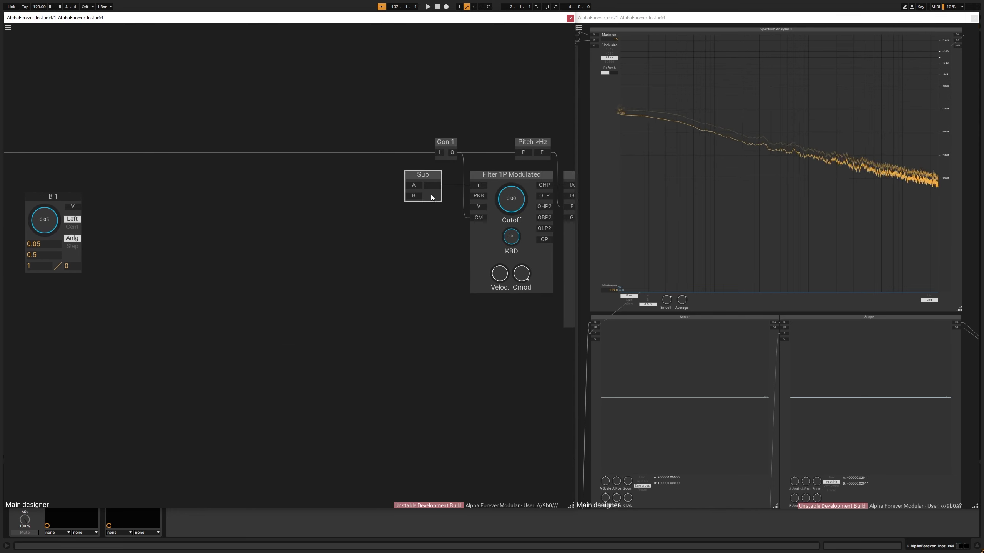
# Wire Mul and the X knob into PickUp's In and X inputs, and move the B 1 knob below X.
pyautogui.moveTo(132, 222); pyautogui.dragTo(246, 419)
pyautogui.moveTo(249, 229); pyautogui.dragTo(248, 229)
pyautogui.moveTo(306, 218); pyautogui.dragTo(177, 289)
# Rename the B 1 knob to Y and connect its V output to PickUp's Y input.
pyautogui.rightClick(179, 290)
pyautogui.write('Y')
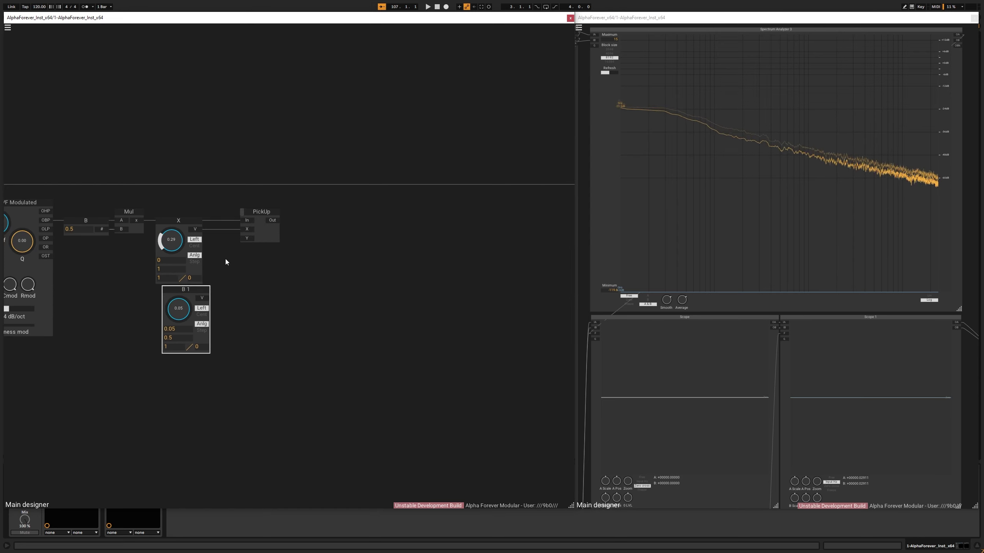
pyautogui.click(189, 289)
pyautogui.moveTo(221, 278); pyautogui.dragTo(243, 240)
# Align the Y knob directly beneath X and move PickUp closer to both knobs.
pyautogui.moveTo(156, 215); pyautogui.dragTo(284, 344)
pyautogui.scroll(2, 247, 296)
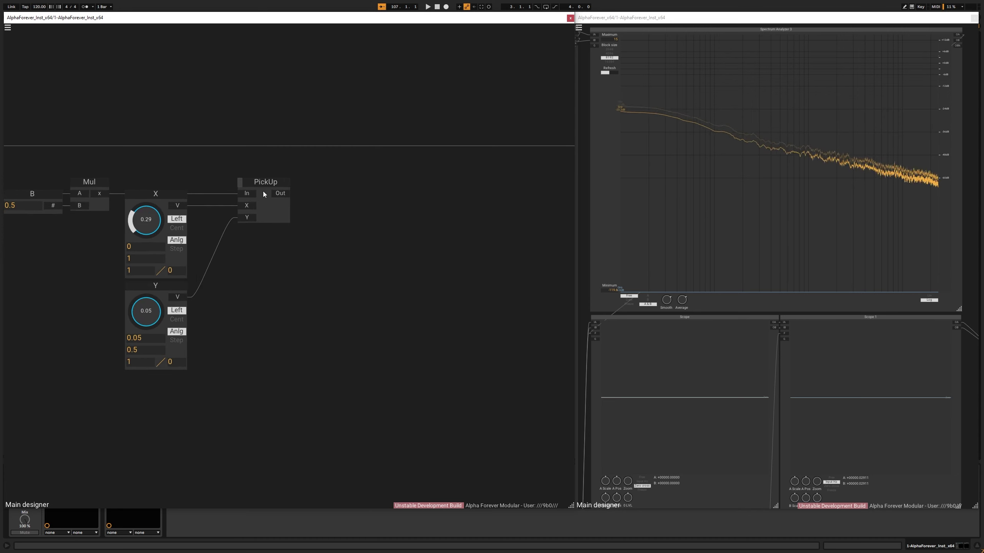
pyautogui.moveTo(261, 181); pyautogui.dragTo(228, 180)
# Move Con 1, Pitch->Hz, the 1P filter, Scope, Gain Lin and both outputs toward PickUp.
pyautogui.moveTo(323, 240); pyautogui.dragTo(192, 276)
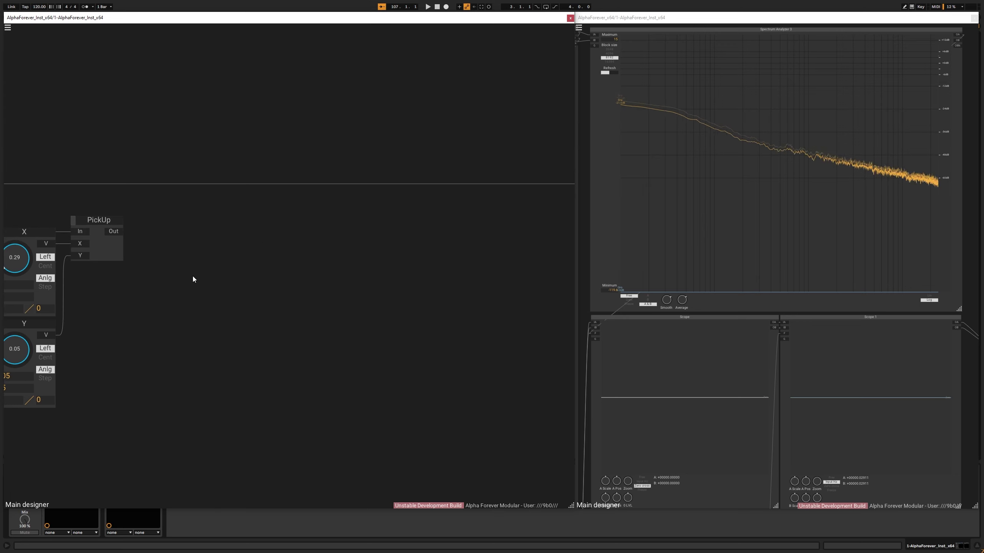
pyautogui.scroll(-1, 192, 276)
pyautogui.scroll(-4, 358, 271)
pyautogui.moveTo(415, 273); pyautogui.dragTo(198, 280)
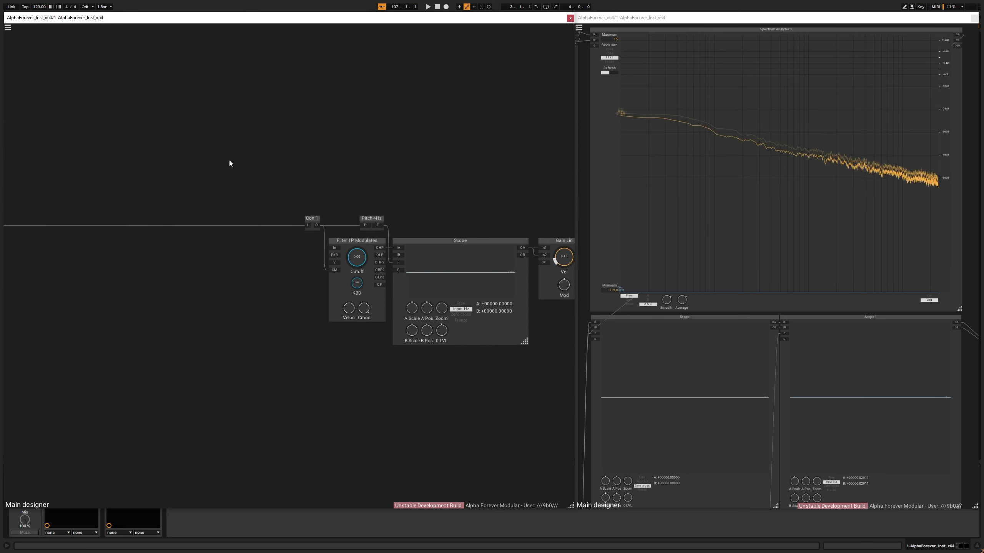
pyautogui.moveTo(283, 177); pyautogui.dragTo(529, 359)
pyautogui.scroll(-2, 217, 180)
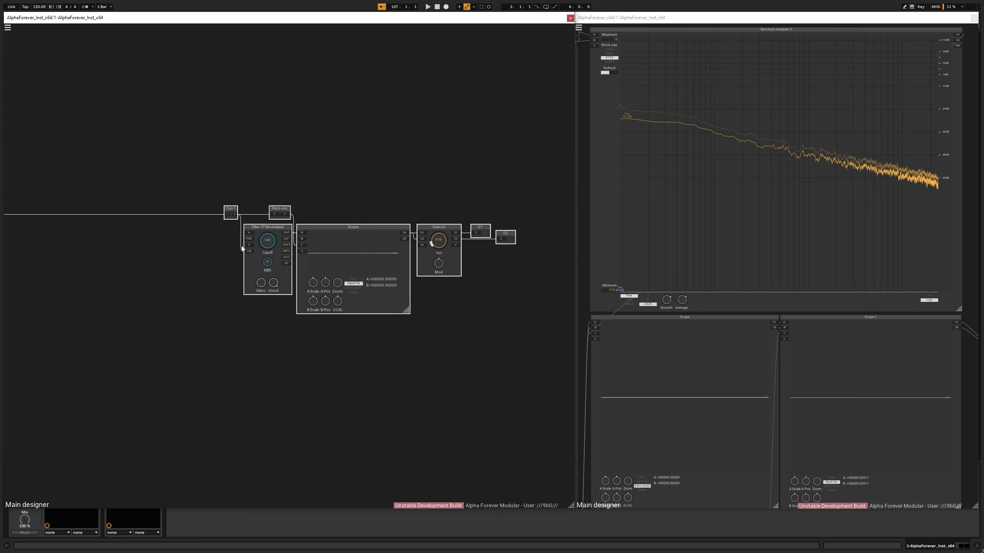
pyautogui.moveTo(257, 227); pyautogui.dragTo(76, 227)
pyautogui.moveTo(94, 342); pyautogui.dragTo(285, 345)
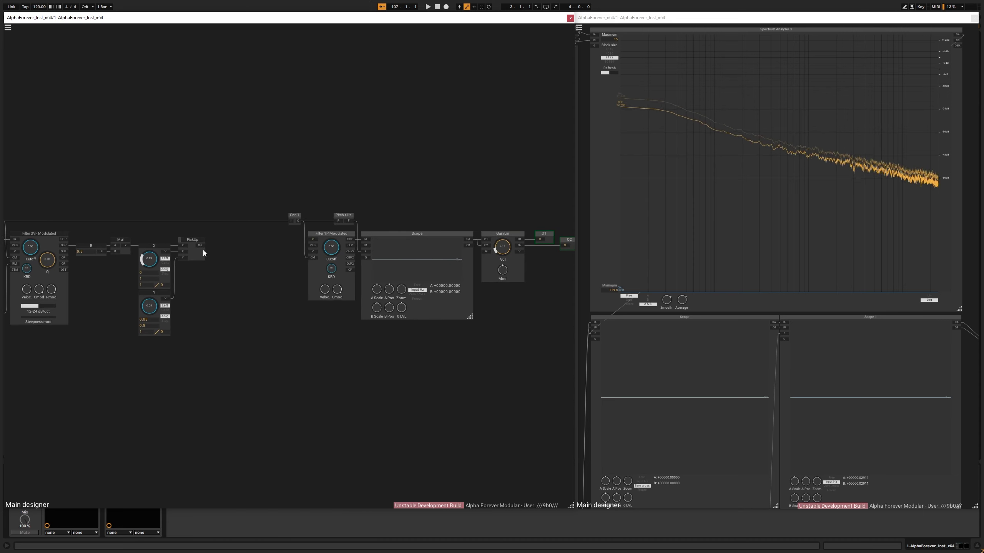
# Connect PickUp's Out to the 1P filter's In and lower the filter-to-outputs chain to straighten the cable.
pyautogui.moveTo(198, 247); pyautogui.dragTo(312, 240)
pyautogui.moveTo(248, 336); pyautogui.dragTo(610, 228)
pyautogui.moveTo(311, 234); pyautogui.dragTo(311, 240)
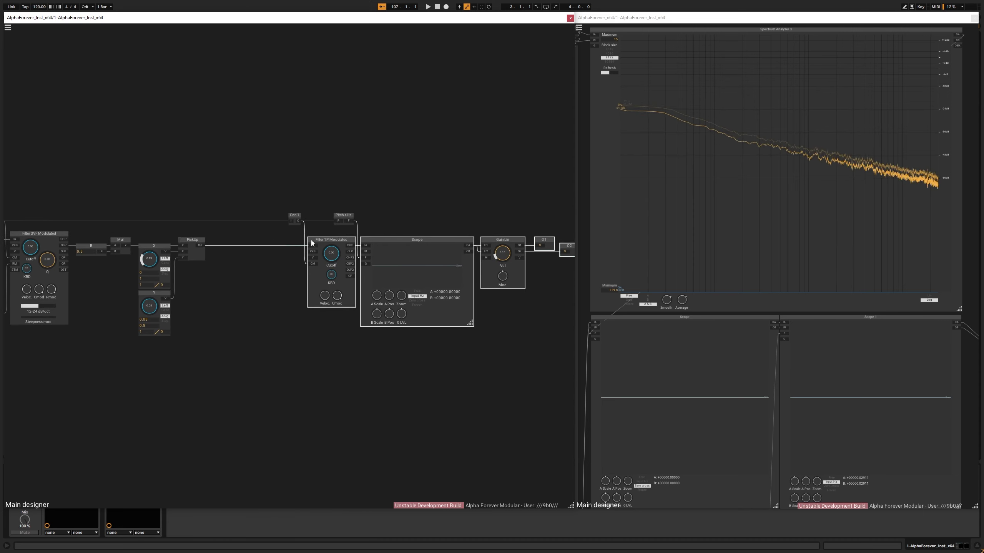
# Close the remaining gap after PickUp by shifting the whole chain from Con 1 to the outputs up against it.
pyautogui.moveTo(247, 180); pyautogui.dragTo(574, 294)
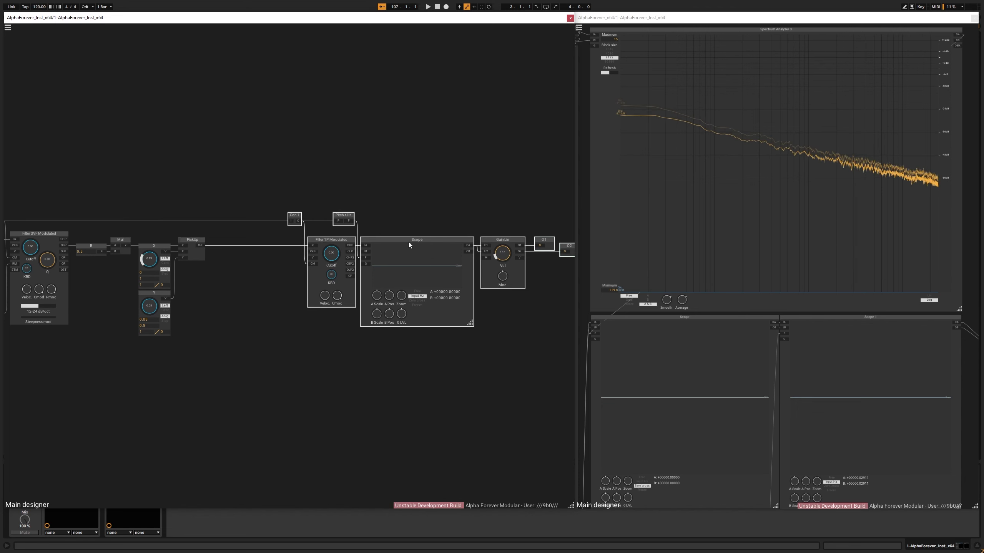
pyautogui.moveTo(408, 242); pyautogui.dragTo(317, 234)
pyautogui.moveTo(162, 151); pyautogui.dragTo(348, 157)
pyautogui.scroll(-1, 347, 157)
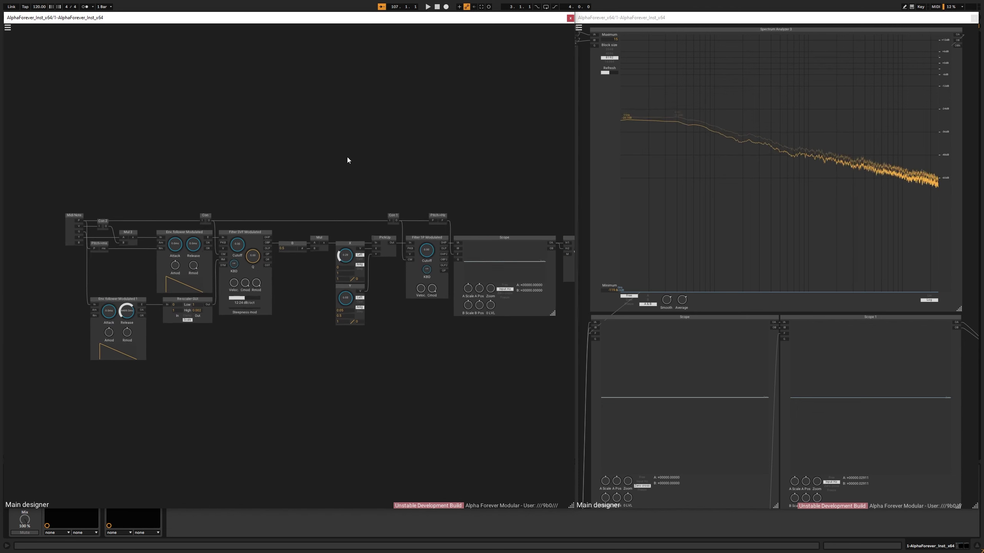
pyautogui.scroll(-1, 348, 157)
pyautogui.moveTo(432, 154); pyautogui.dragTo(393, 146)
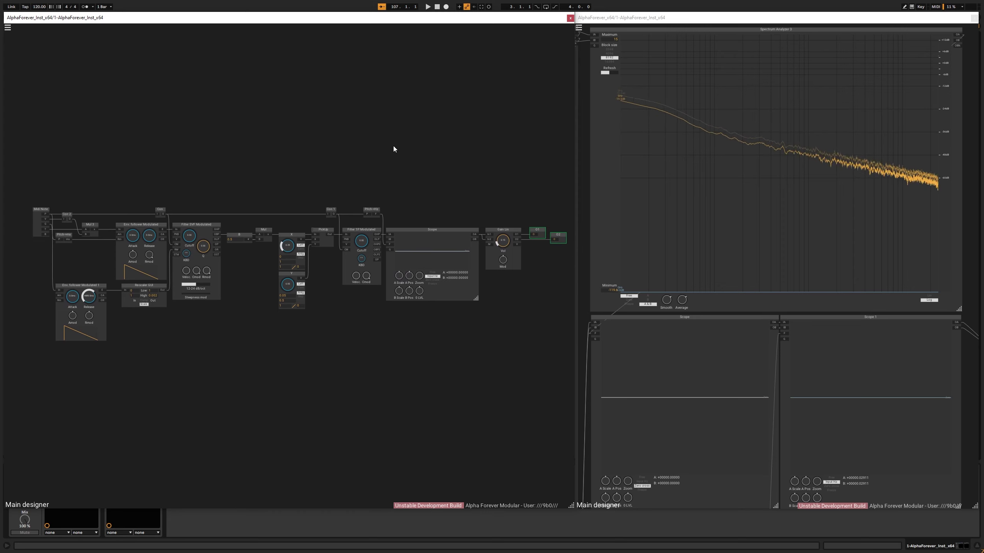